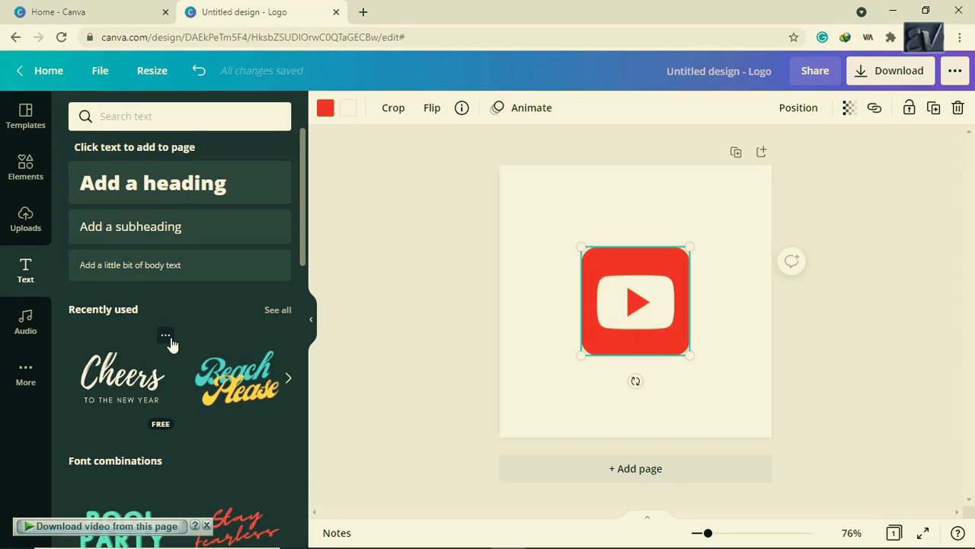
{"action": "left_click_drag", "start_coordinate": [303, 246], "coordinate": [304, 274]}
{"action": "scroll", "coordinate": [304, 279], "scroll_direction": "down", "scroll_amount": 2}
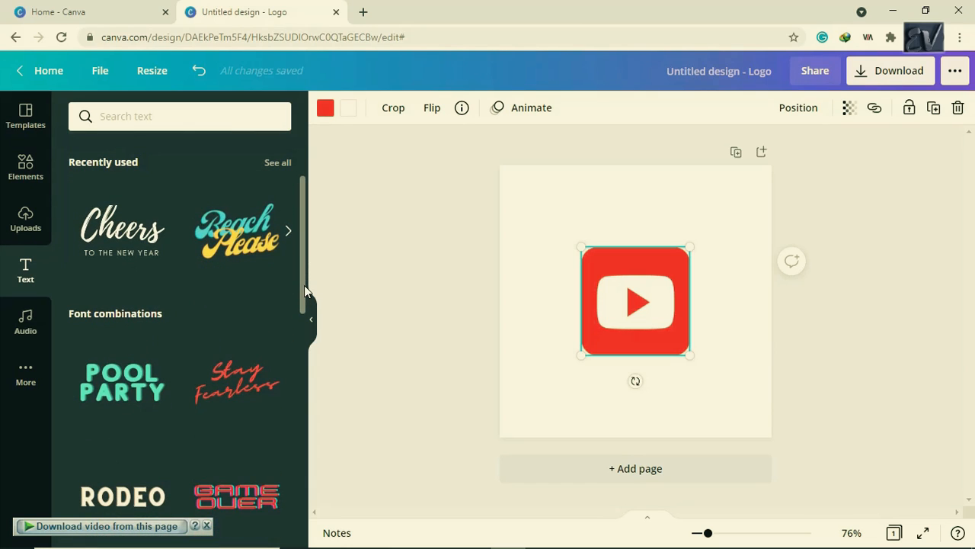
{"action": "scroll", "coordinate": [304, 285], "scroll_direction": "up", "scroll_amount": 1}
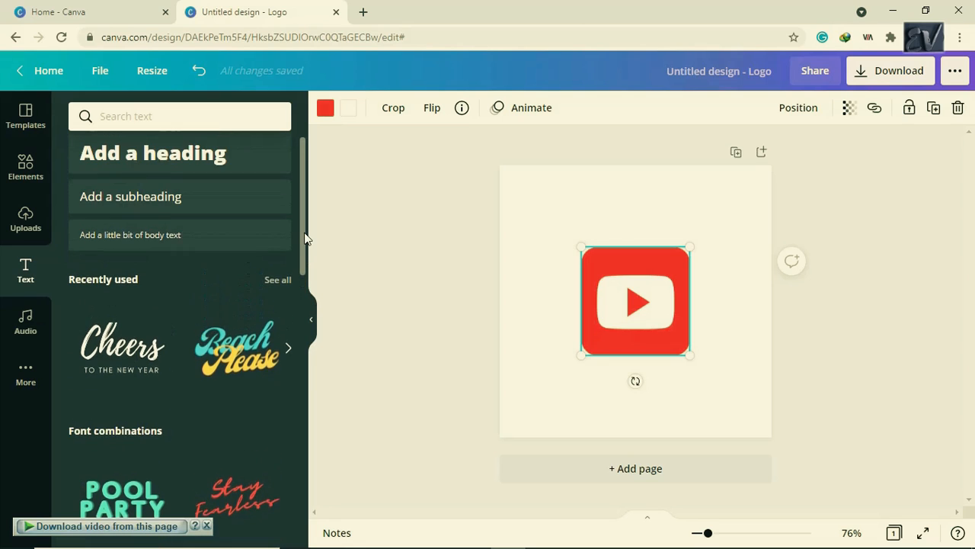
{"action": "scroll", "coordinate": [304, 236], "scroll_direction": "up", "scroll_amount": 1}
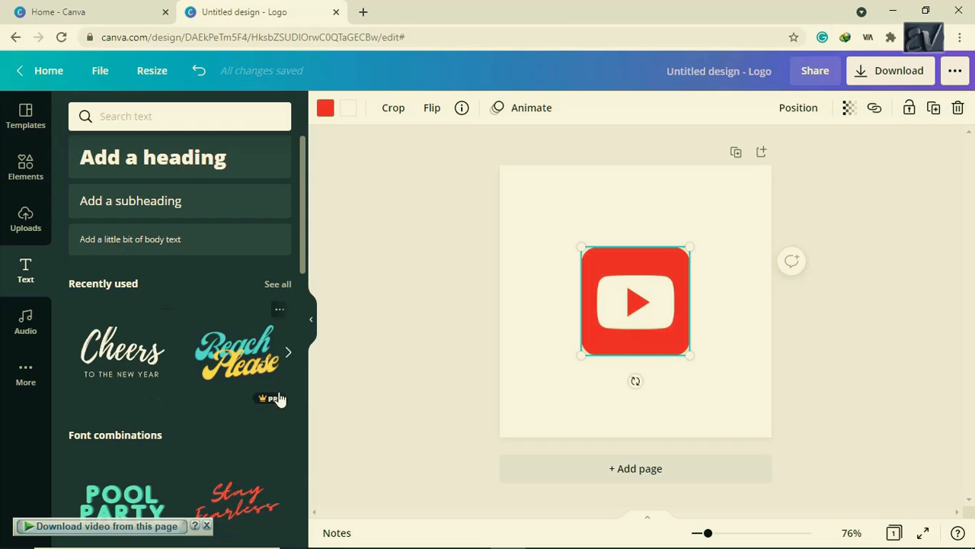
- Add an 'Add a heading' text box and shrink its font size to 19
{"action": "left_click", "coordinate": [192, 165]}
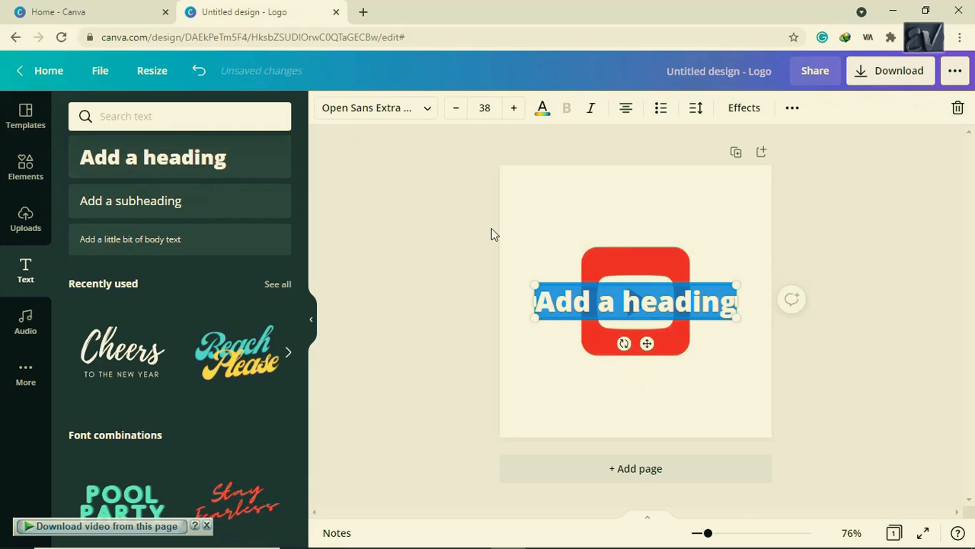
{"action": "left_click", "coordinate": [457, 108]}
{"action": "left_click", "coordinate": [457, 108]}
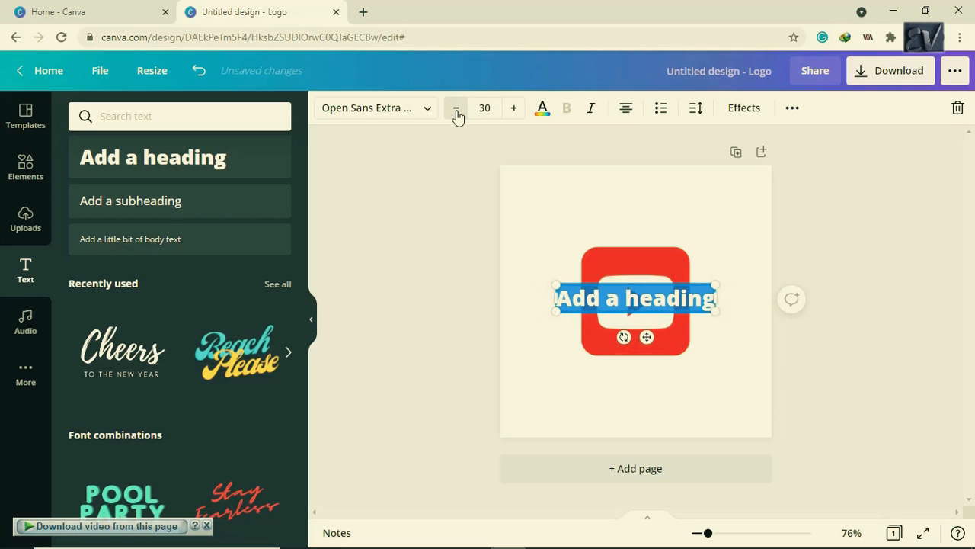
{"action": "left_click", "coordinate": [456, 108]}
{"action": "left_click", "coordinate": [457, 108]}
{"action": "left_click", "coordinate": [457, 108]}
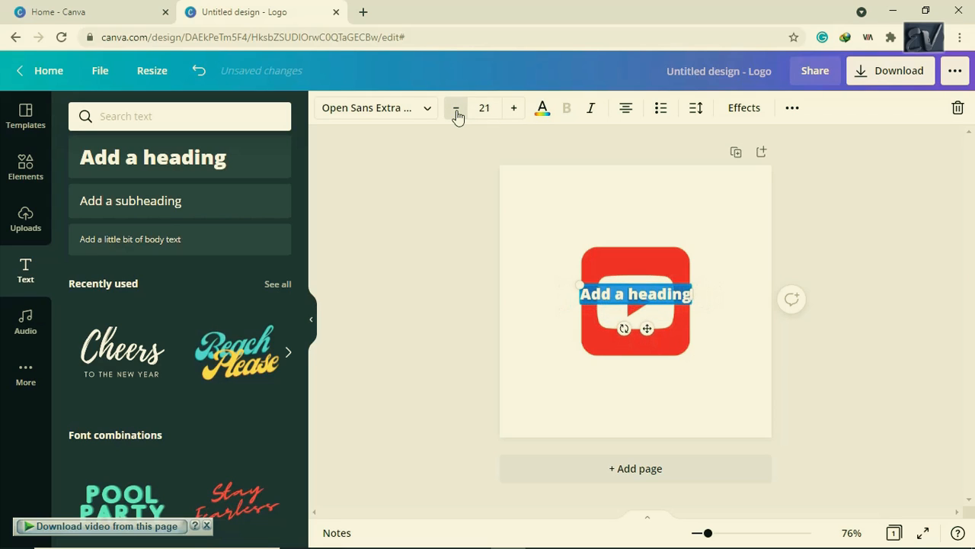
{"action": "left_click", "coordinate": [457, 108]}
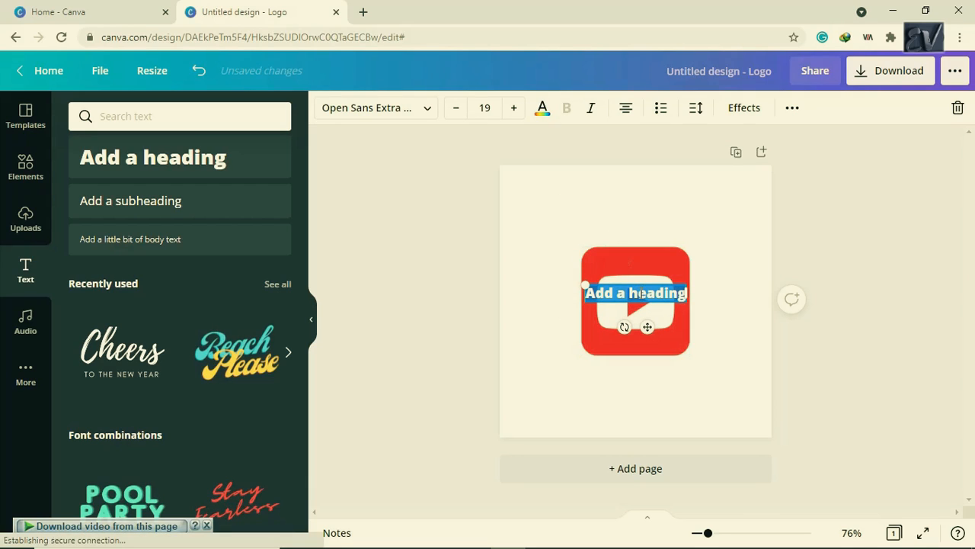
- Reselect the heading text box and bring up its text colour choices
{"action": "left_click", "coordinate": [640, 292]}
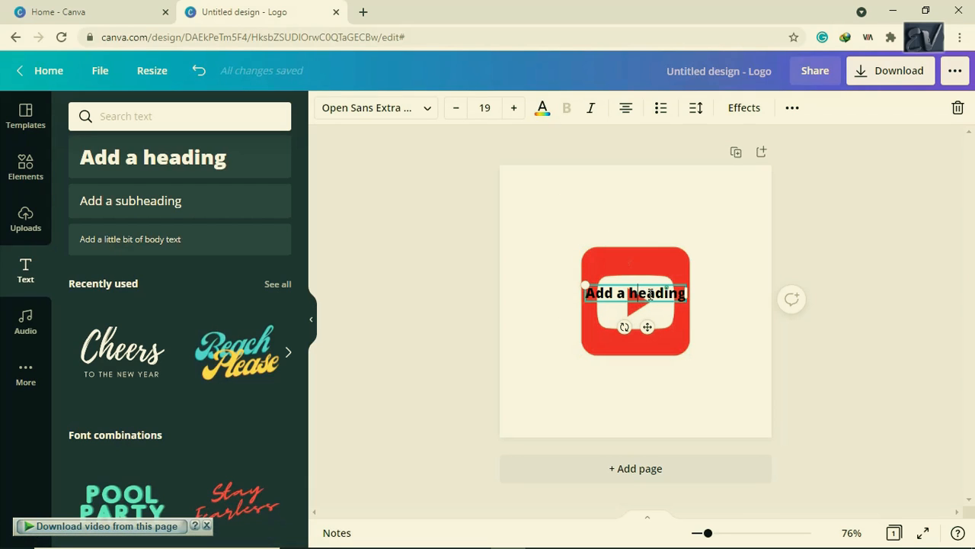
{"action": "double_click", "coordinate": [649, 295]}
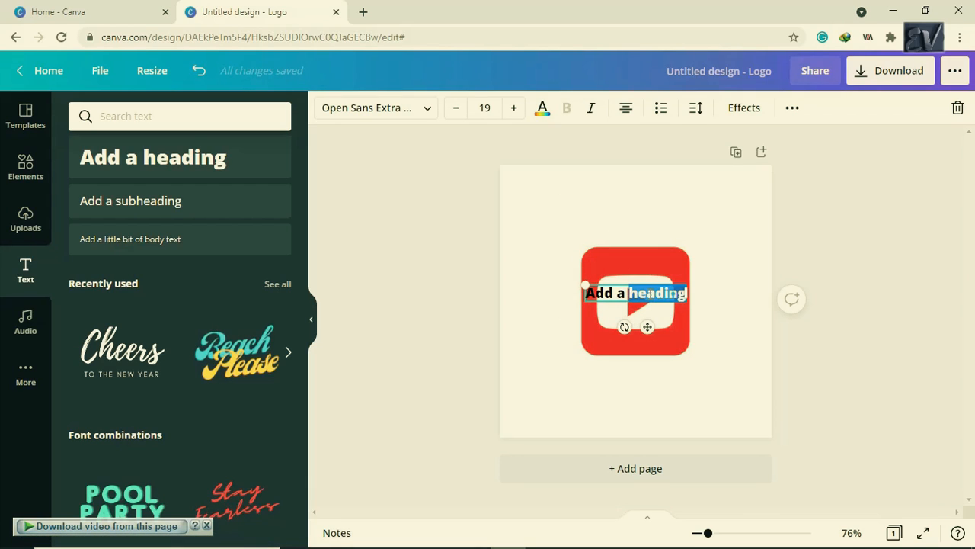
{"action": "left_click", "coordinate": [534, 242]}
{"action": "left_click", "coordinate": [608, 292]}
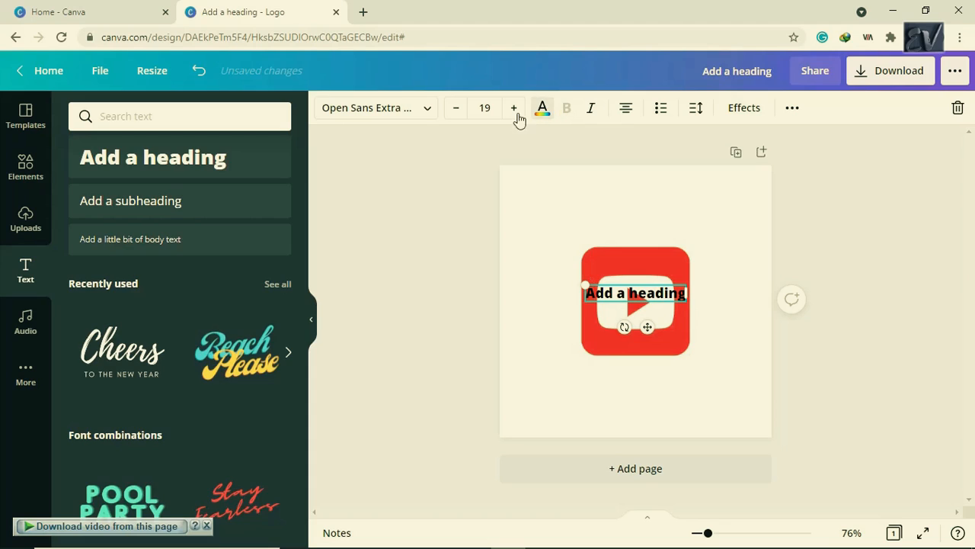
{"action": "left_click", "coordinate": [543, 107]}
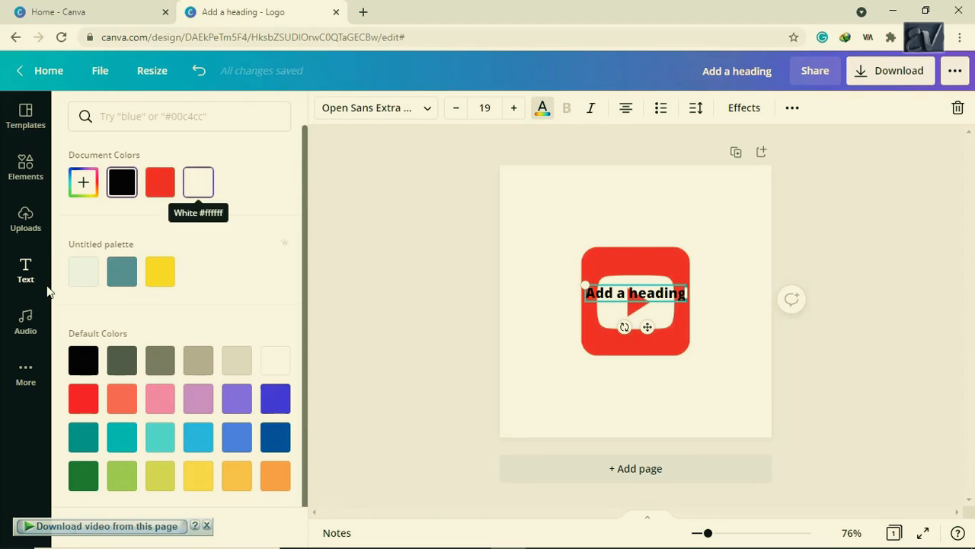
- Make the heading White, move it to the logo's bottom edge, and retype it as SUBSCRIBE
{"action": "left_click", "coordinate": [198, 187]}
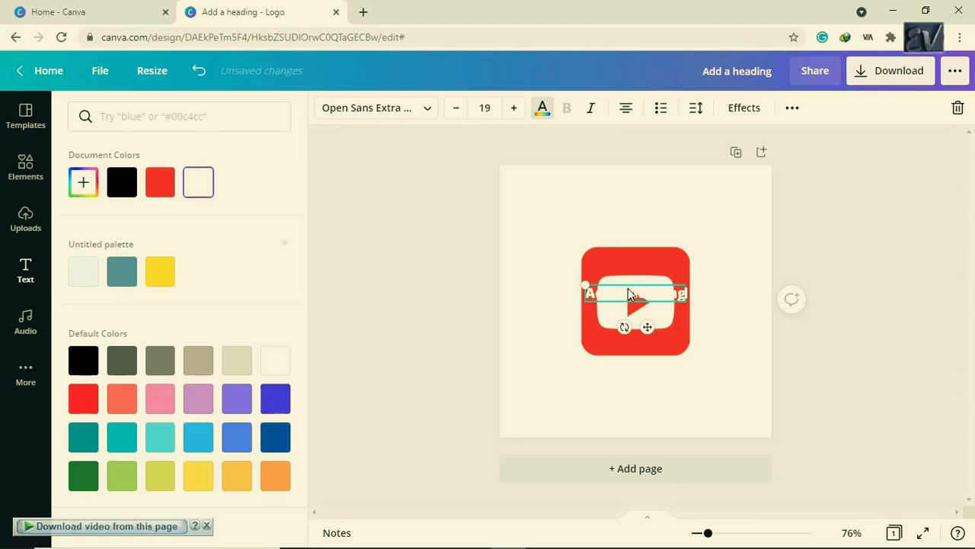
{"action": "left_click_drag", "start_coordinate": [628, 288], "coordinate": [633, 336]}
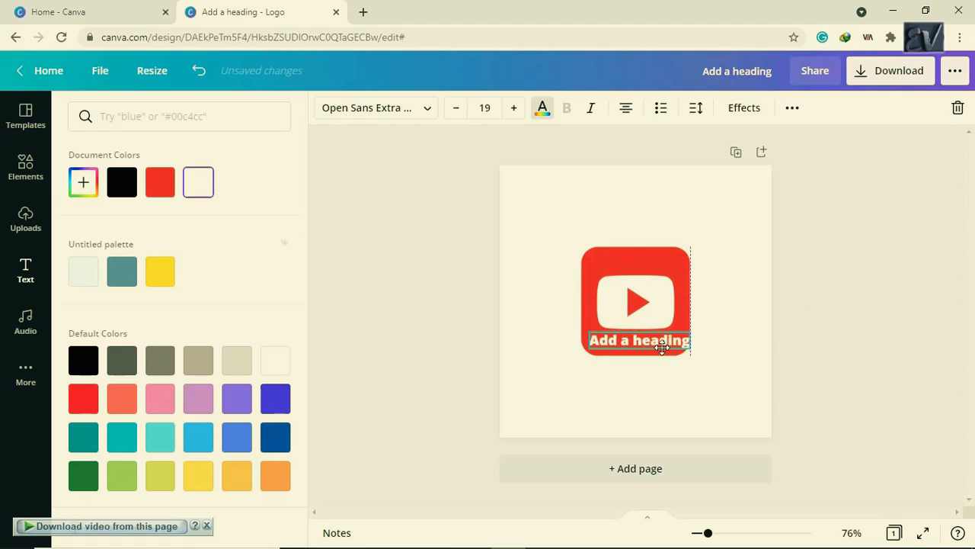
{"action": "double_click", "coordinate": [662, 342]}
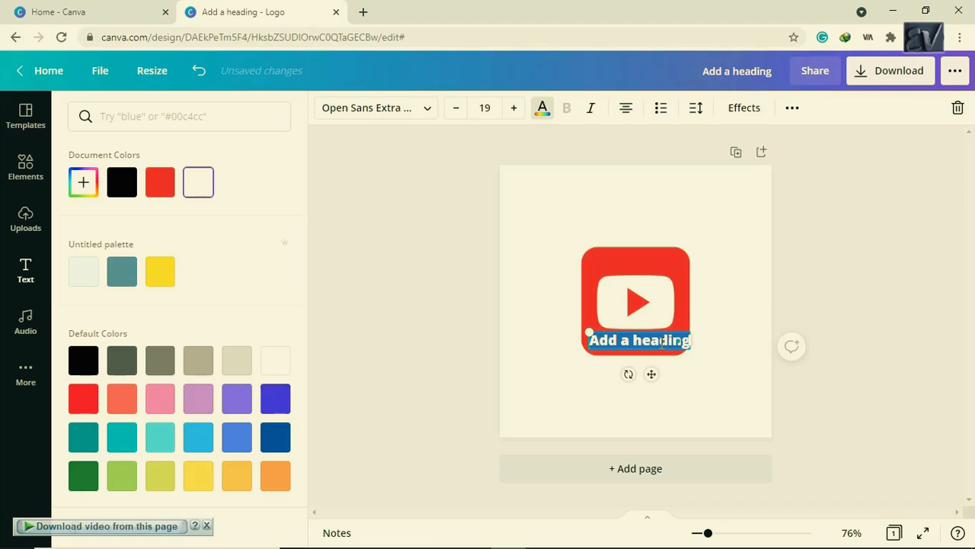
{"action": "type", "text": "subscr"}
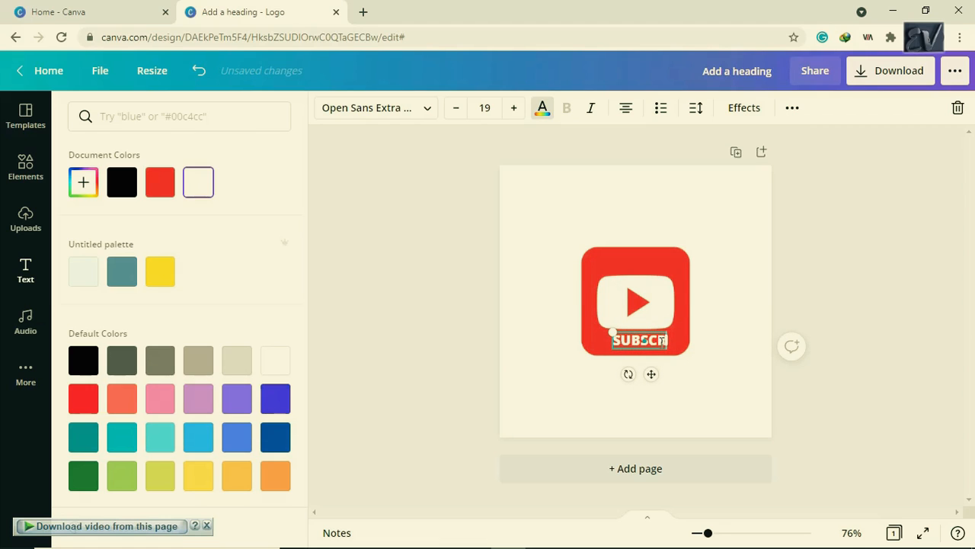
{"action": "type", "text": "ibe"}
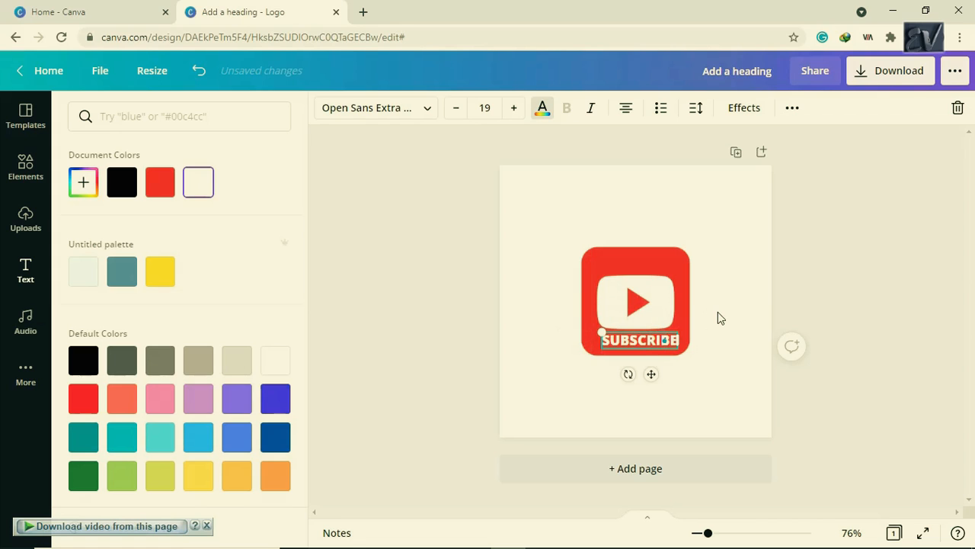
{"action": "left_click", "coordinate": [719, 311]}
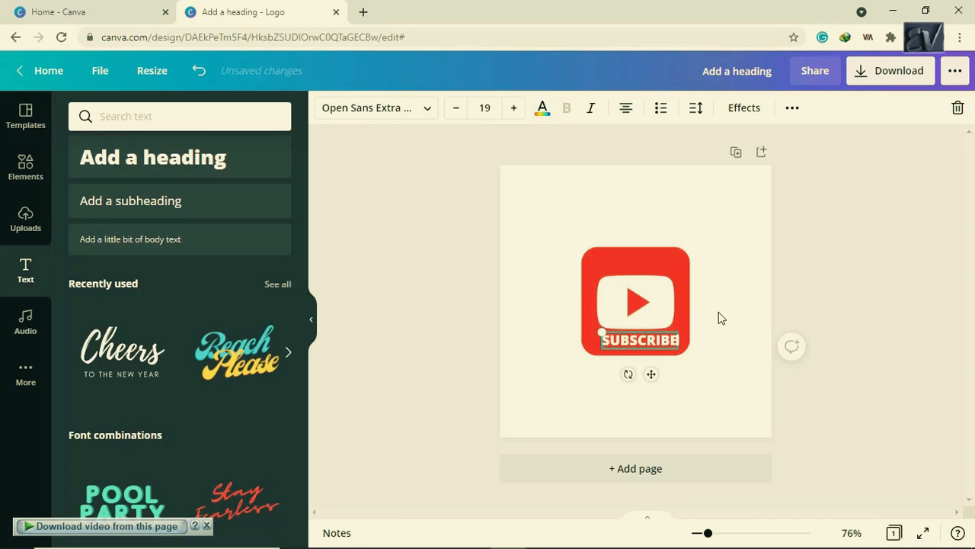
{"action": "left_click", "coordinate": [728, 356]}
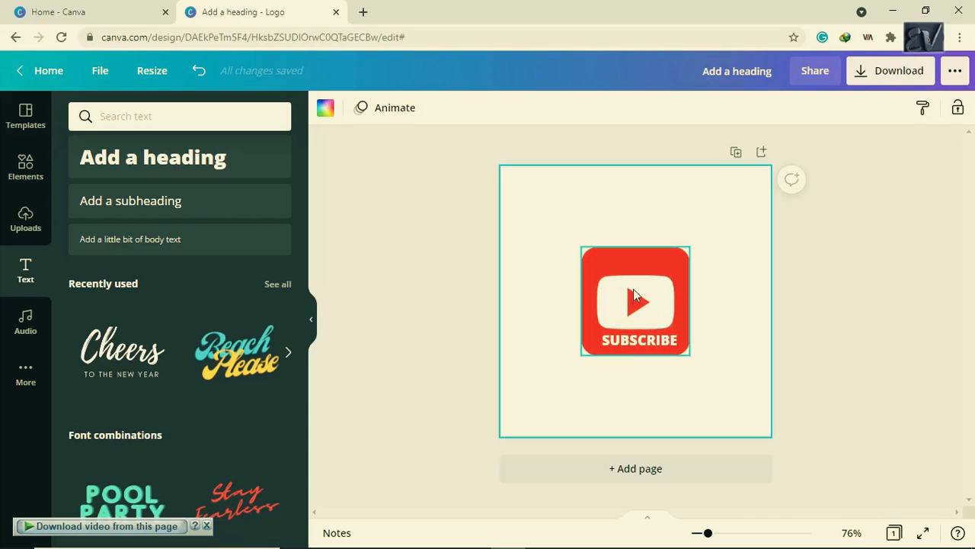
- Shrink the logo and its SUBSCRIBE text together, bringing the text to size 16.3
{"action": "left_click_drag", "start_coordinate": [556, 227], "coordinate": [766, 382]}
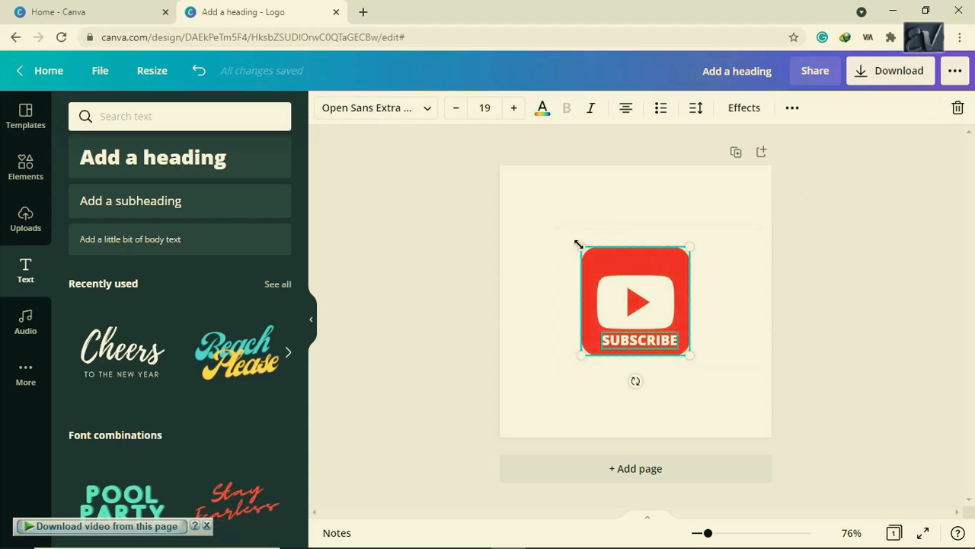
{"action": "left_click_drag", "start_coordinate": [579, 244], "coordinate": [595, 262]}
{"action": "left_click", "coordinate": [544, 248]}
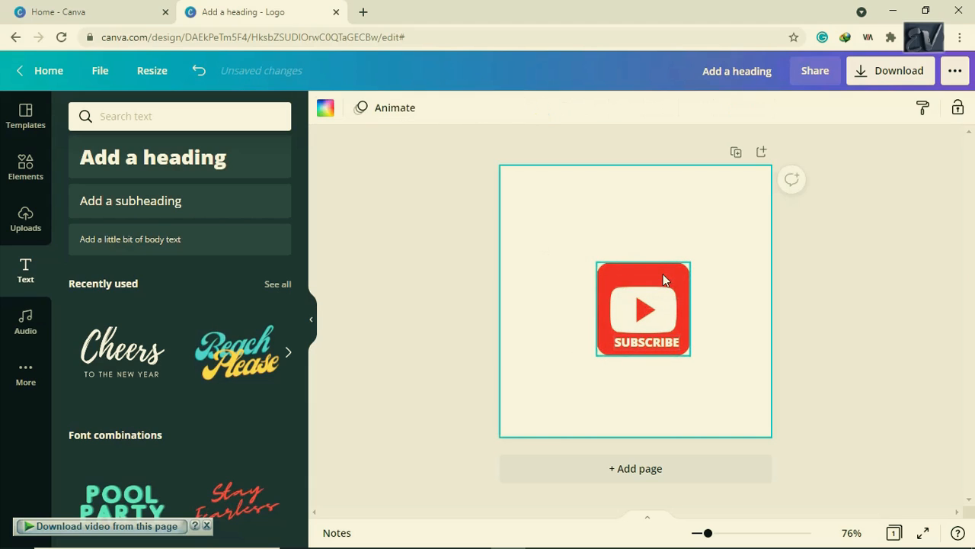
- Centre the logo and SUBSCRIBE group on the page, undoing a stray logo-only move
{"action": "left_click", "coordinate": [663, 275]}
{"action": "left_click_drag", "start_coordinate": [645, 265], "coordinate": [646, 263]}
{"action": "key", "text": "ctrl+z"}
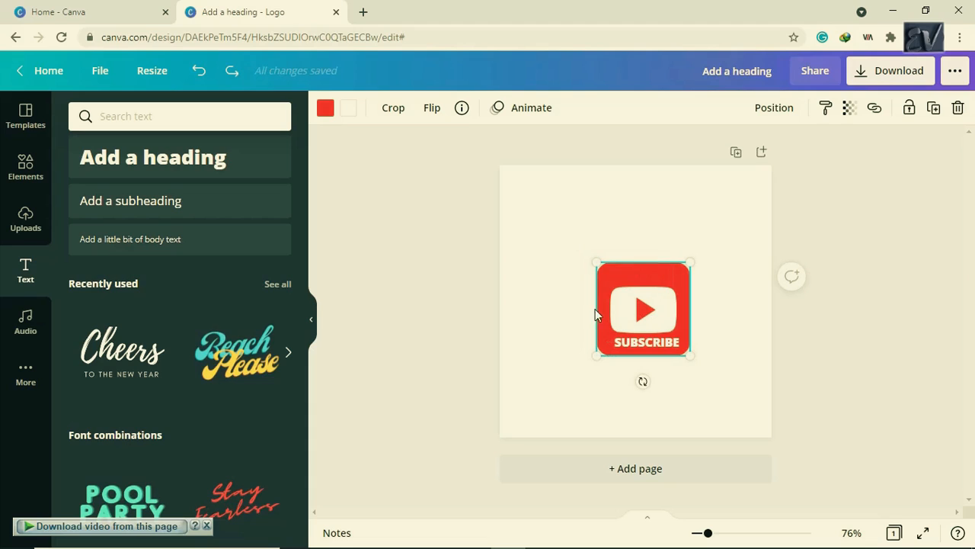
{"action": "left_click", "coordinate": [574, 315]}
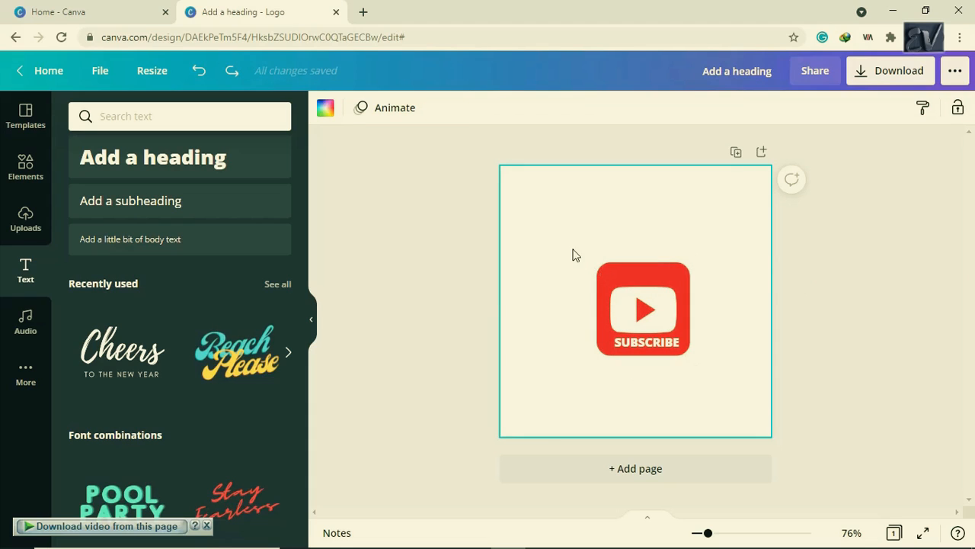
{"action": "left_click_drag", "start_coordinate": [576, 256], "coordinate": [727, 366]}
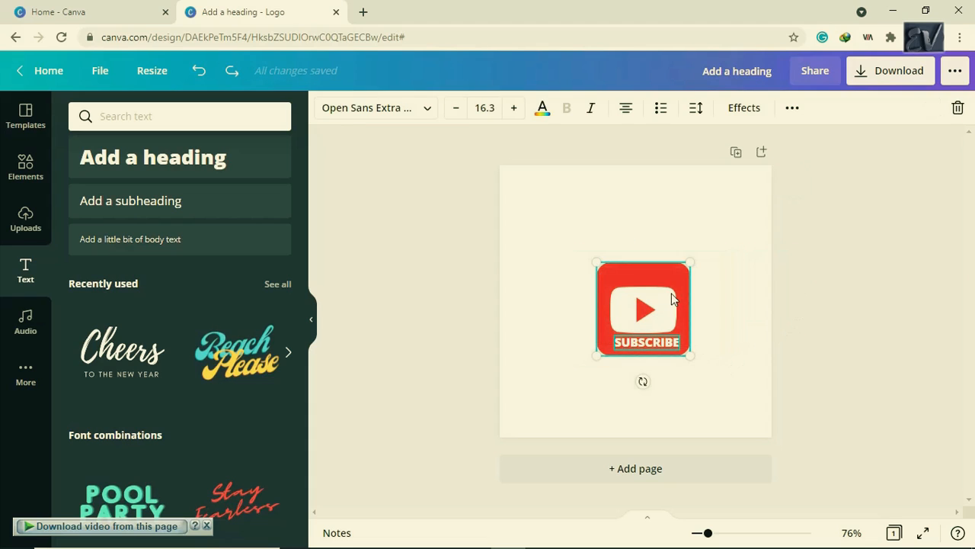
{"action": "left_click_drag", "start_coordinate": [654, 274], "coordinate": [645, 264]}
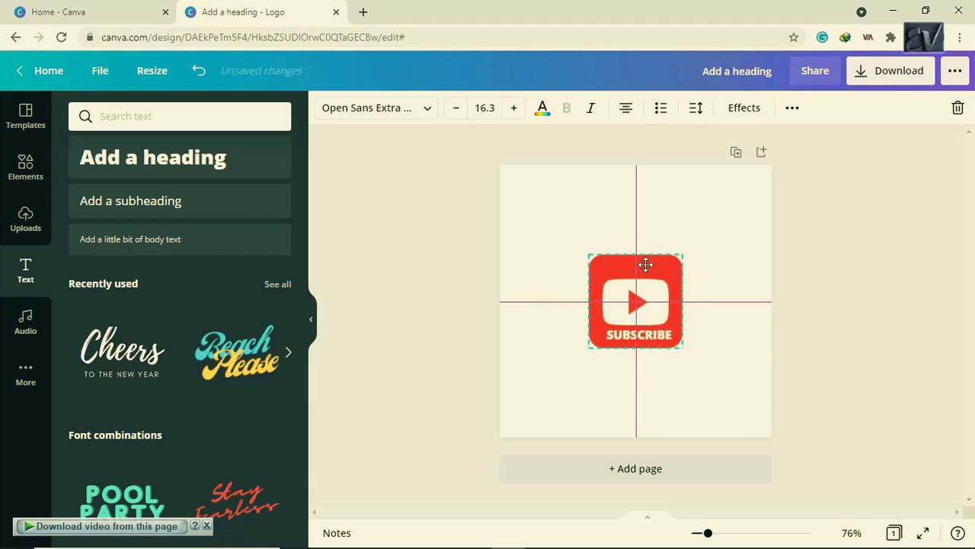
{"action": "left_click", "coordinate": [694, 377]}
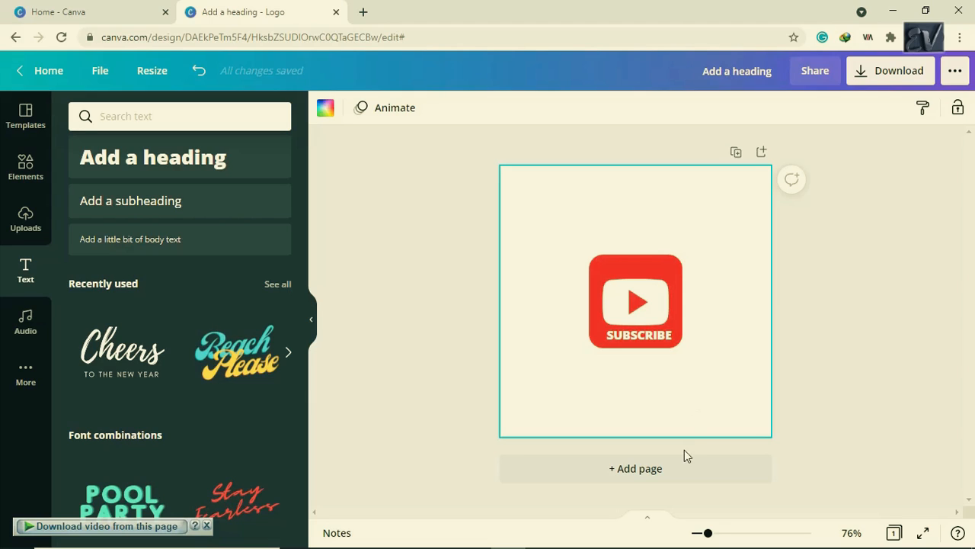
- Add a second page and place the two-button SUBSCRIBE graphic on it
{"action": "left_click", "coordinate": [675, 471]}
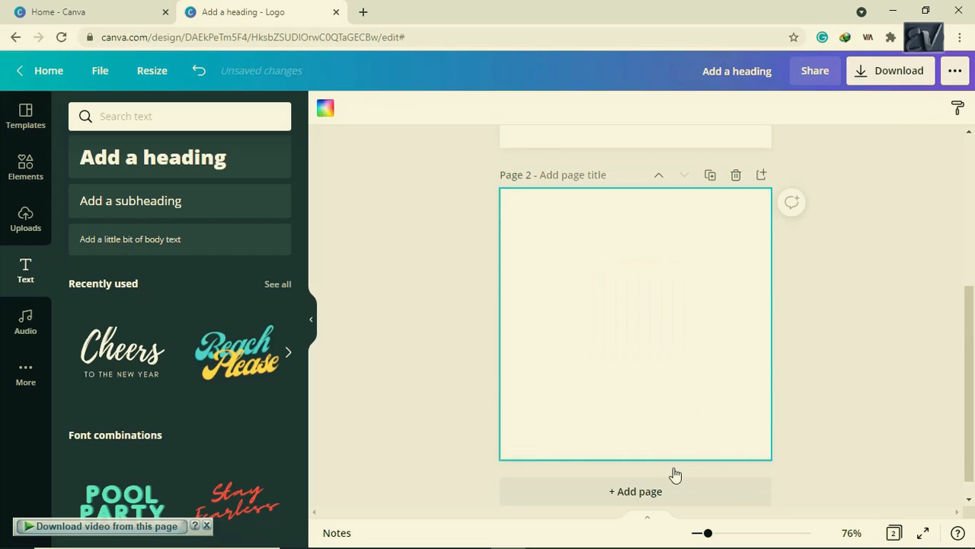
{"action": "left_click", "coordinate": [25, 169]}
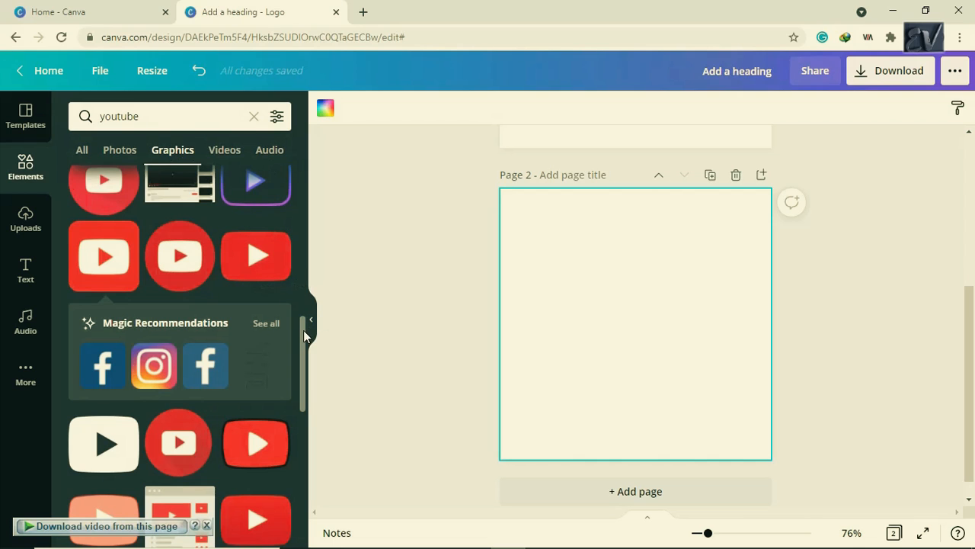
{"action": "left_click_drag", "start_coordinate": [304, 335], "coordinate": [302, 169]}
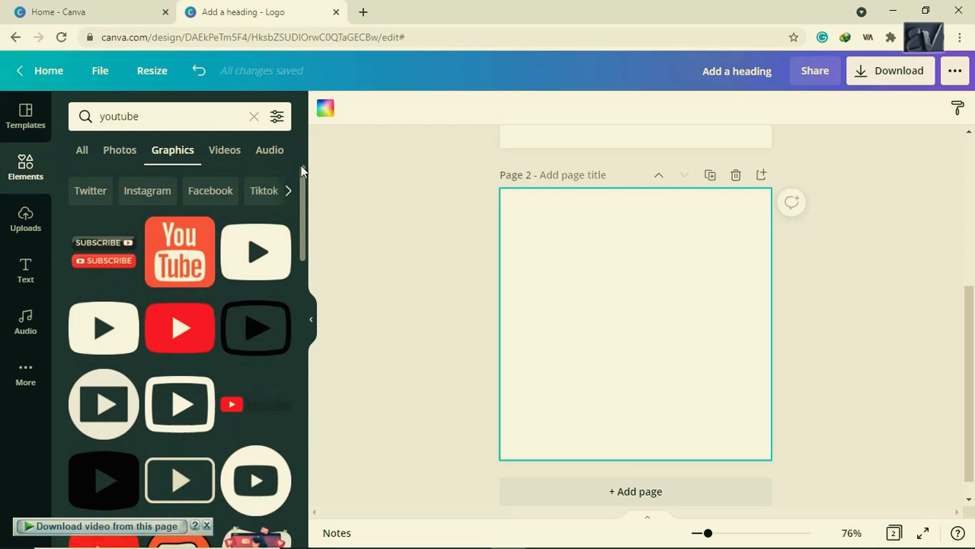
{"action": "left_click", "coordinate": [112, 261]}
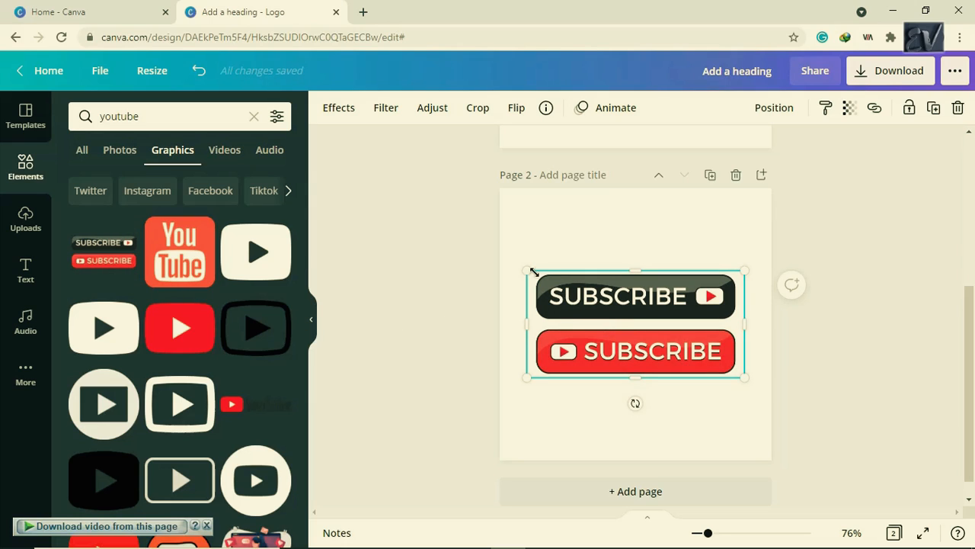
- Shrink the SUBSCRIBE buttons graphic to about 285 by 140 and centre it on page 2
{"action": "left_click_drag", "start_coordinate": [561, 286], "coordinate": [593, 296]}
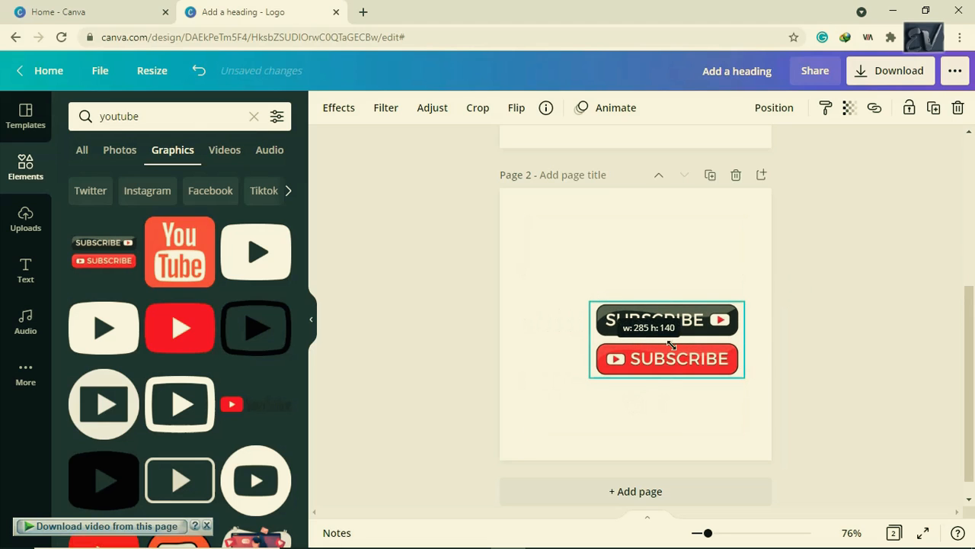
{"action": "mouse_move", "coordinate": [655, 333]}
{"action": "left_mouse_down"}
{"action": "mouse_move", "coordinate": [648, 320]}
{"action": "mouse_move", "coordinate": [646, 339]}
{"action": "mouse_move", "coordinate": [644, 298]}
{"action": "mouse_move", "coordinate": [644, 332]}
{"action": "left_mouse_up"}
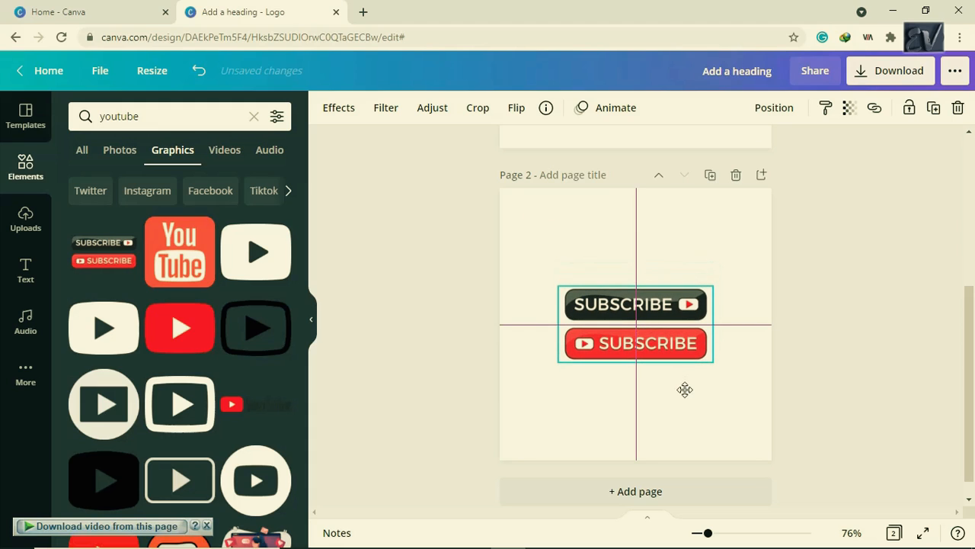
{"action": "left_click", "coordinate": [838, 374]}
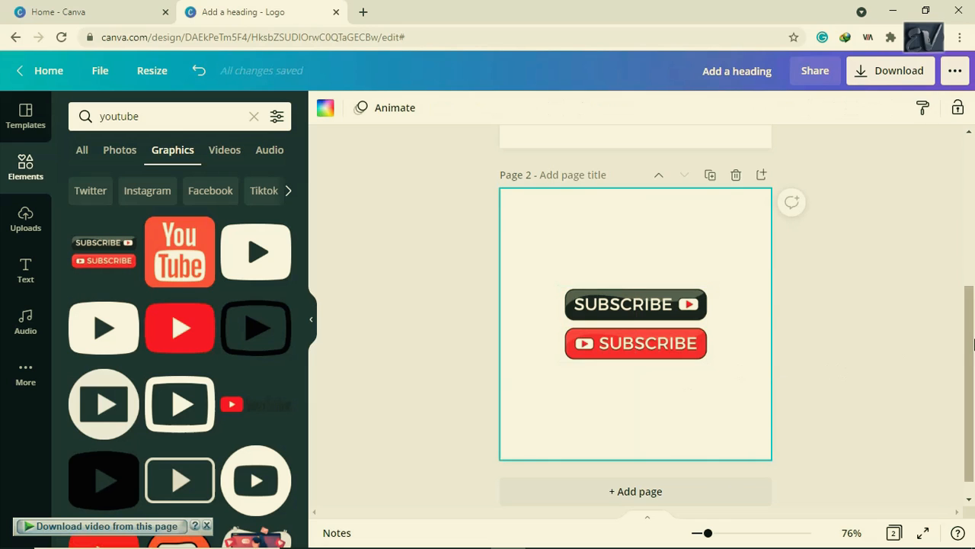
{"action": "left_click_drag", "start_coordinate": [970, 359], "coordinate": [973, 328]}
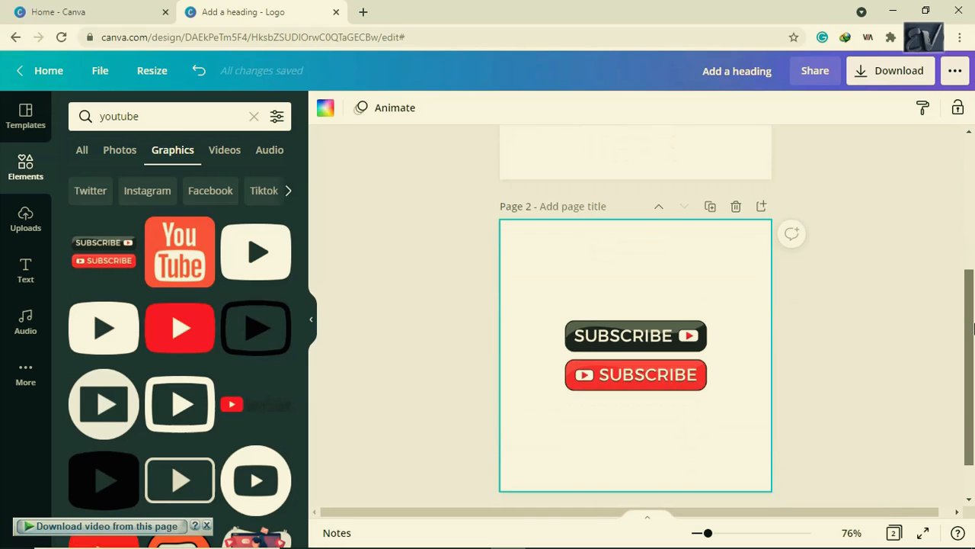
{"action": "left_click_drag", "start_coordinate": [973, 374], "coordinate": [973, 386]}
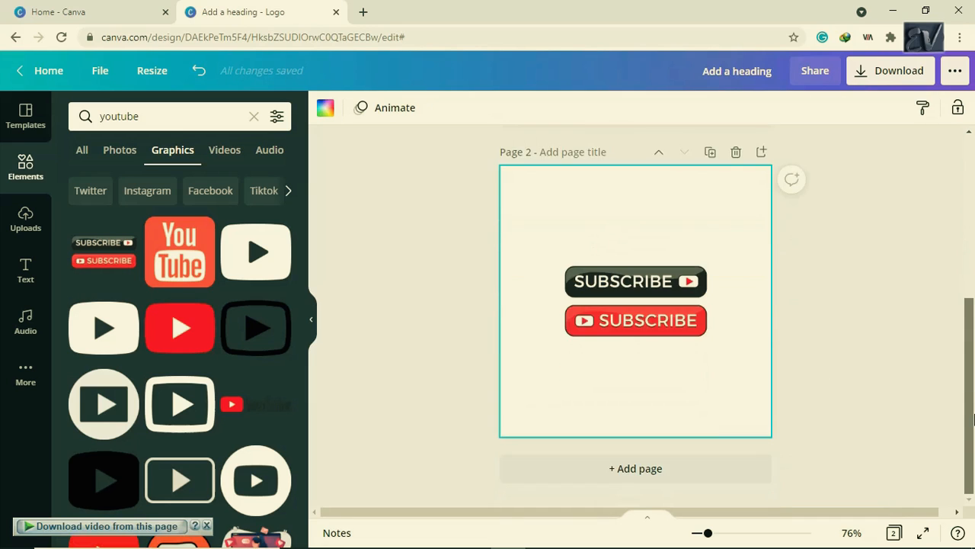
- Add page 3 and place the red rounded play-button graphic at its centre
{"action": "left_click", "coordinate": [678, 472]}
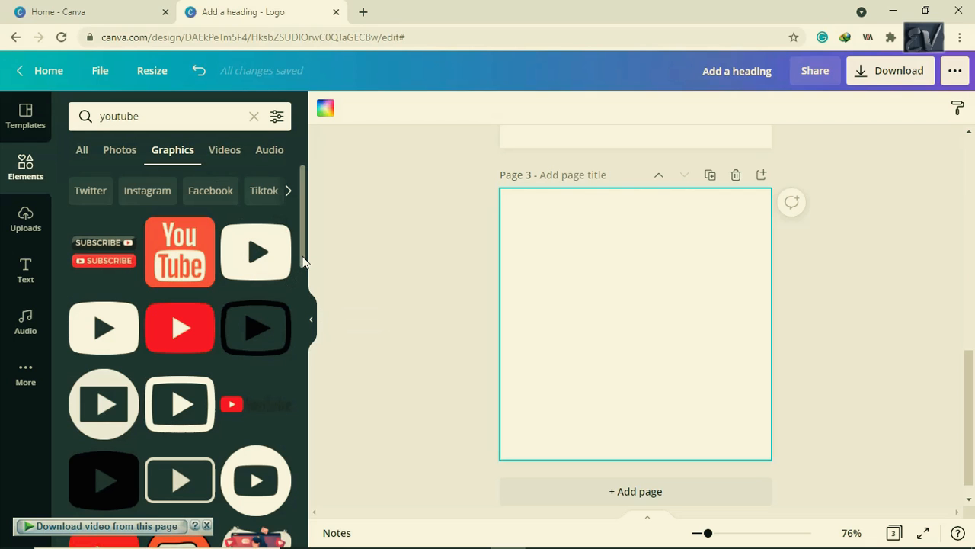
{"action": "left_click_drag", "start_coordinate": [305, 252], "coordinate": [307, 320]}
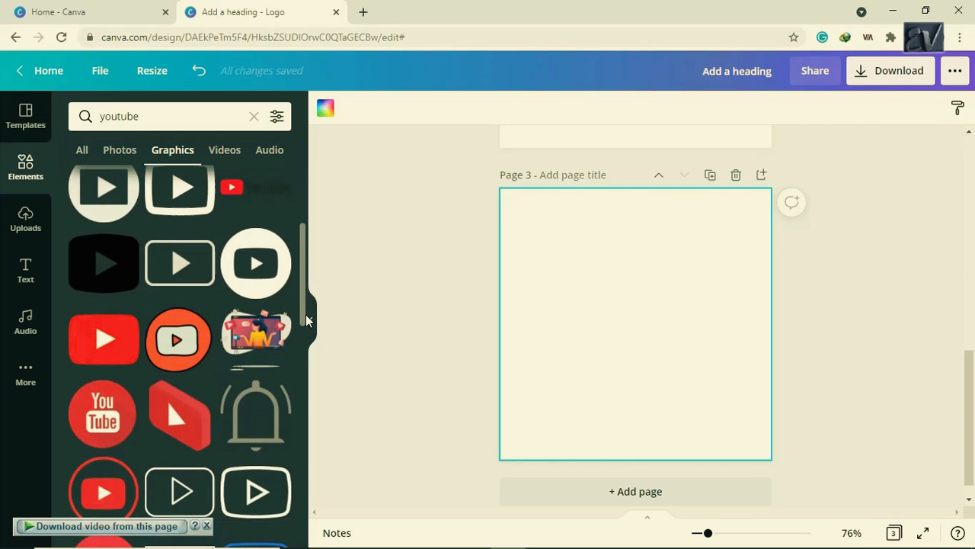
{"action": "left_click_drag", "start_coordinate": [307, 320], "coordinate": [182, 435]}
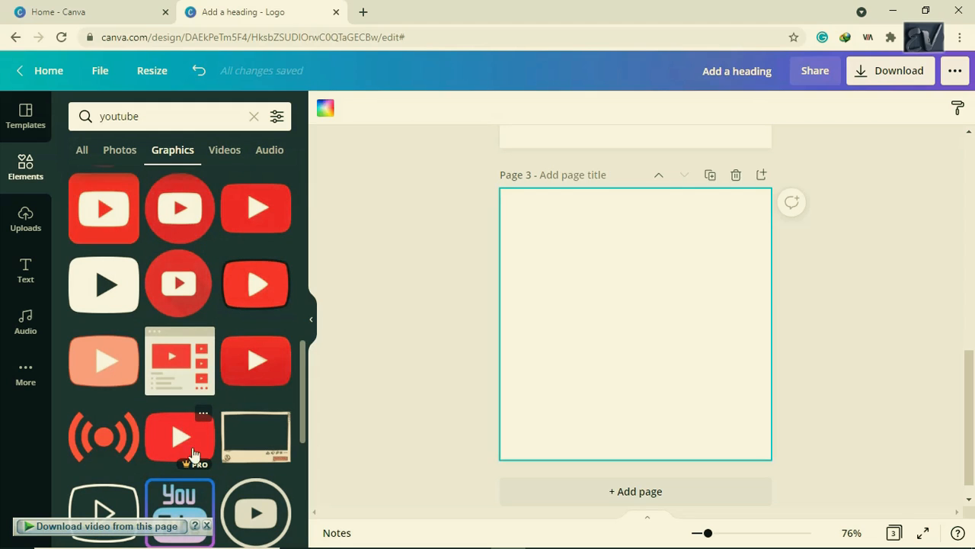
{"action": "left_click", "coordinate": [200, 462]}
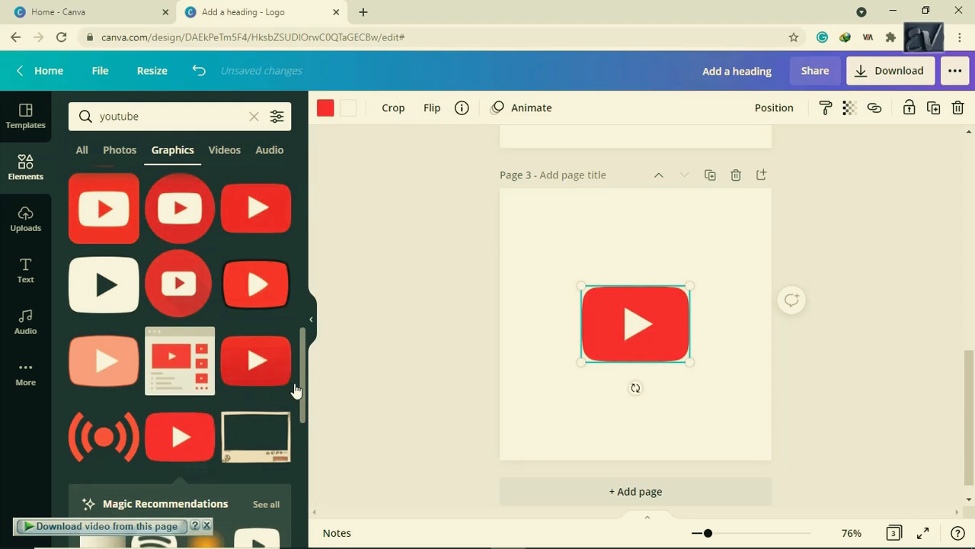
{"action": "left_click_drag", "start_coordinate": [302, 386], "coordinate": [307, 181]}
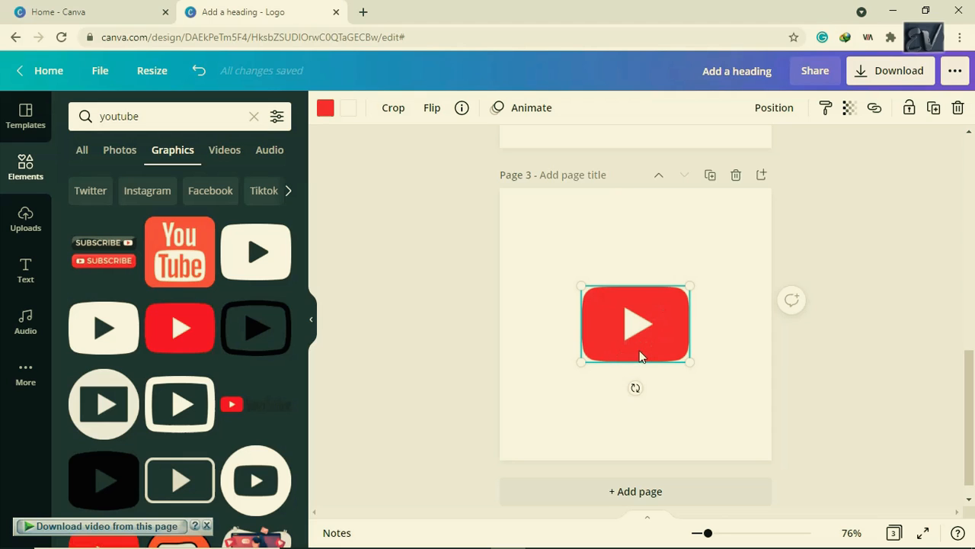
- Rerun the 'subsribe' graphics search, then try and delete the torn-paper and keyboard Subscribe images
{"action": "left_click", "coordinate": [185, 125]}
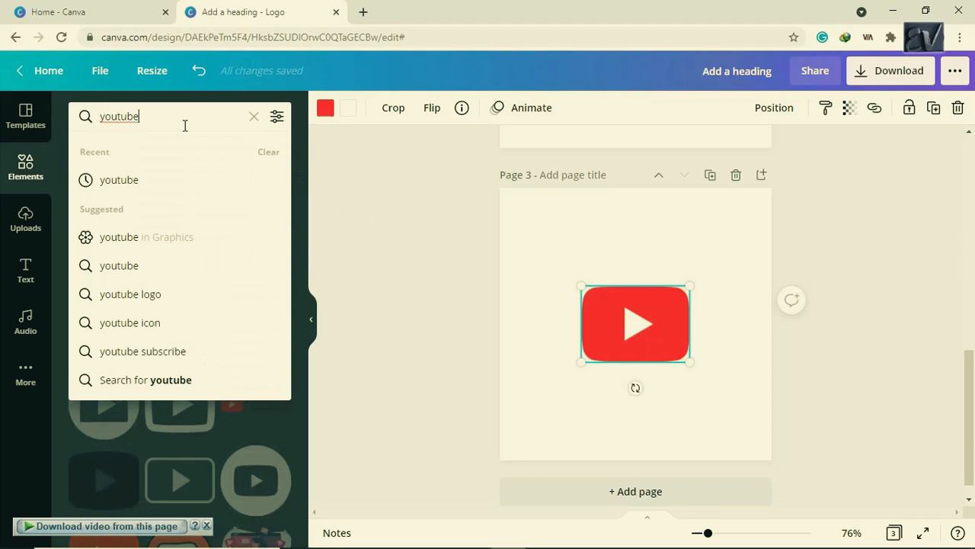
{"action": "key", "text": "BackSpace"}
{"action": "key", "text": "BackSpace"}
{"action": "key", "text": "BackSpace"}
{"action": "key", "text": "BackSpace"}
{"action": "key", "text": "BackSpace"}
{"action": "key", "text": "BackSpace"}
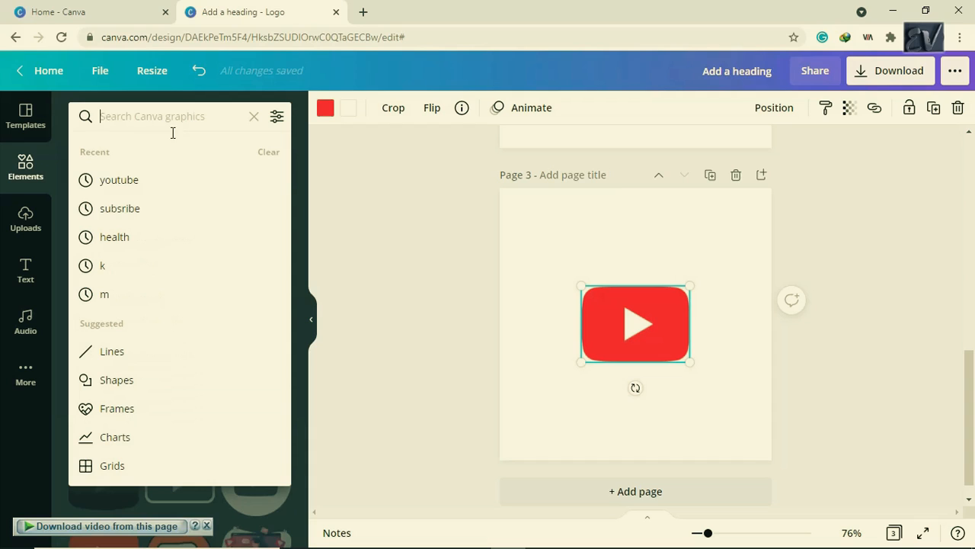
{"action": "left_click", "coordinate": [200, 202]}
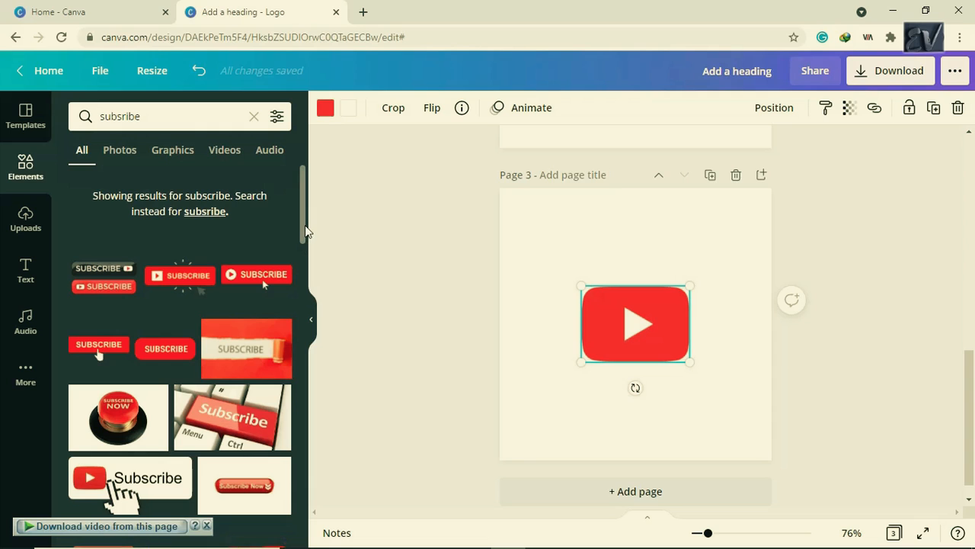
{"action": "left_click_drag", "start_coordinate": [305, 230], "coordinate": [304, 249]}
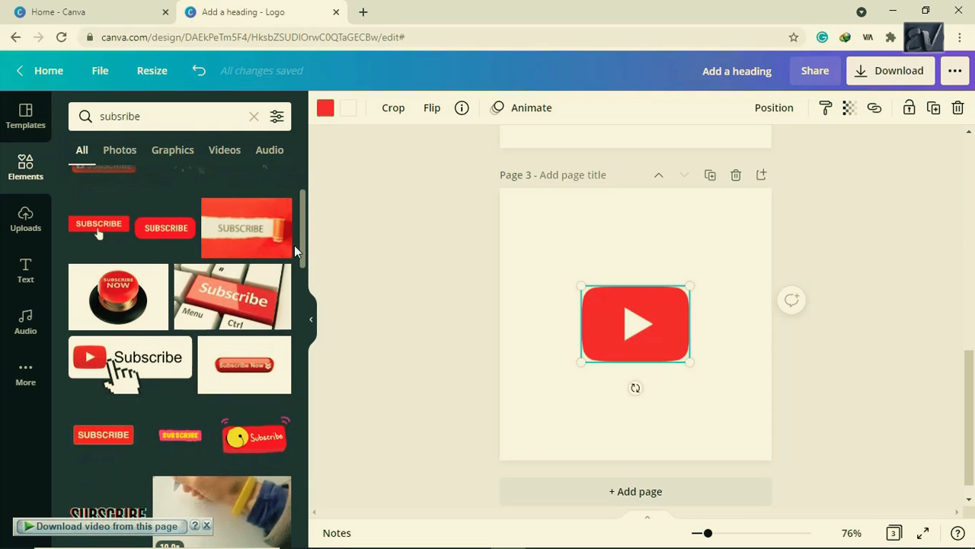
{"action": "left_click", "coordinate": [268, 242]}
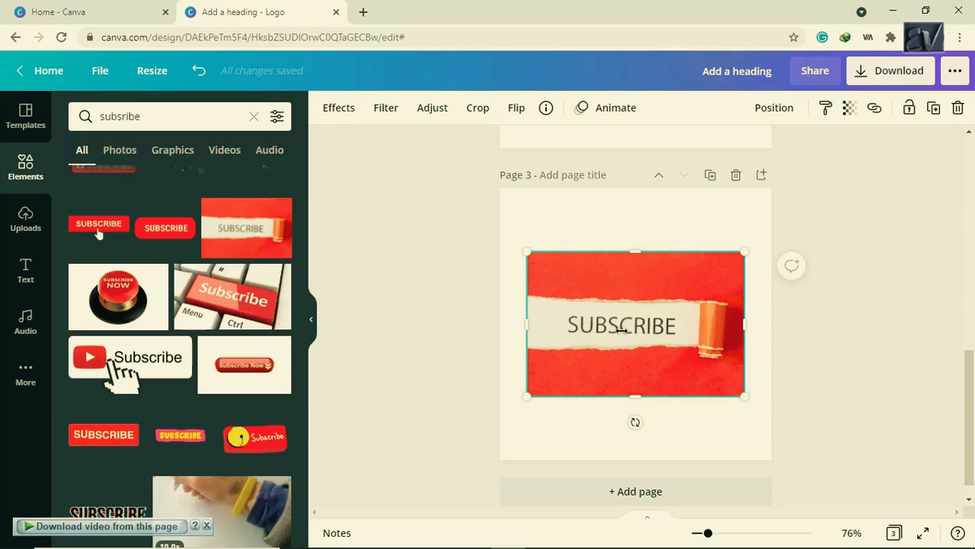
{"action": "key", "text": "Delete"}
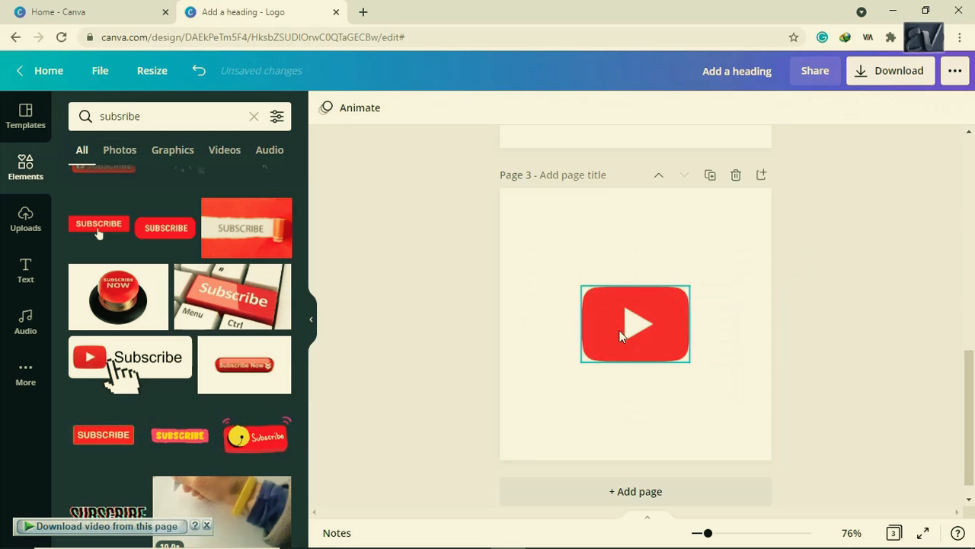
{"action": "left_click", "coordinate": [230, 302]}
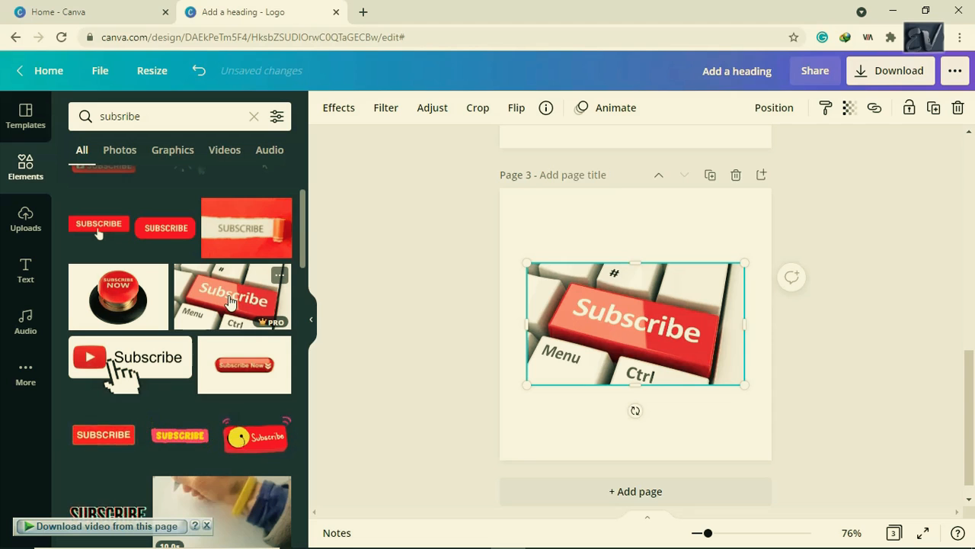
{"action": "key", "text": "Delete"}
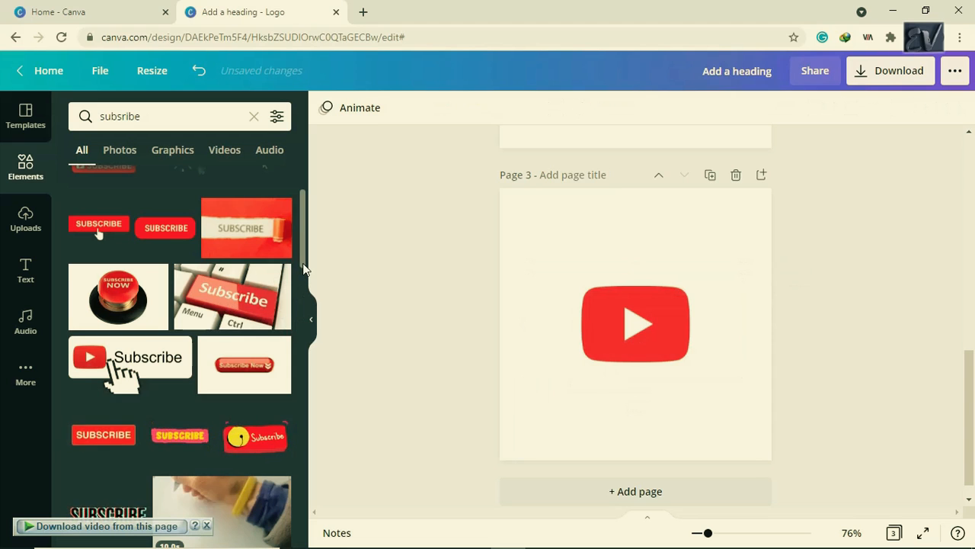
- Try the black SUBSCRIBE sticker shrunk beneath the logo, then delete it
{"action": "left_click_drag", "start_coordinate": [304, 266], "coordinate": [304, 301]}
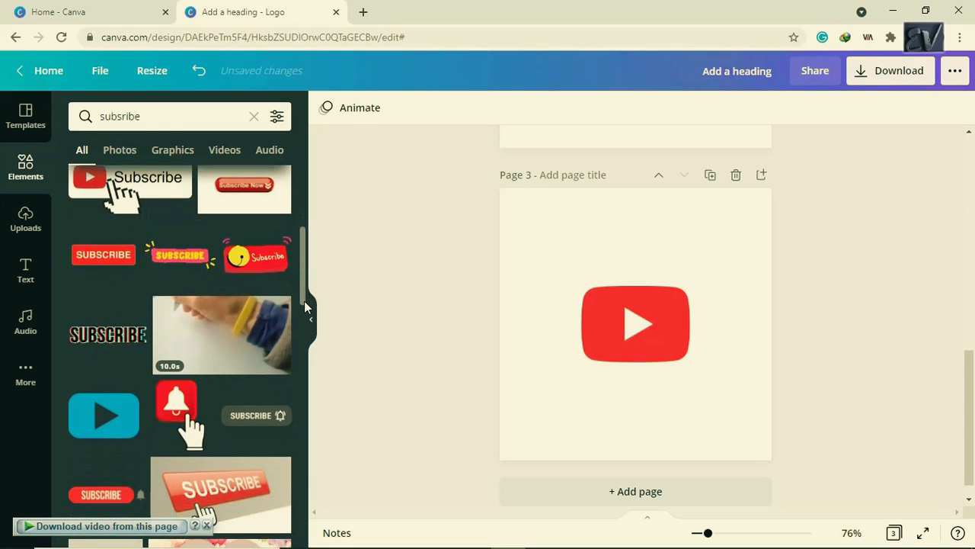
{"action": "mouse_move", "coordinate": [115, 345]}
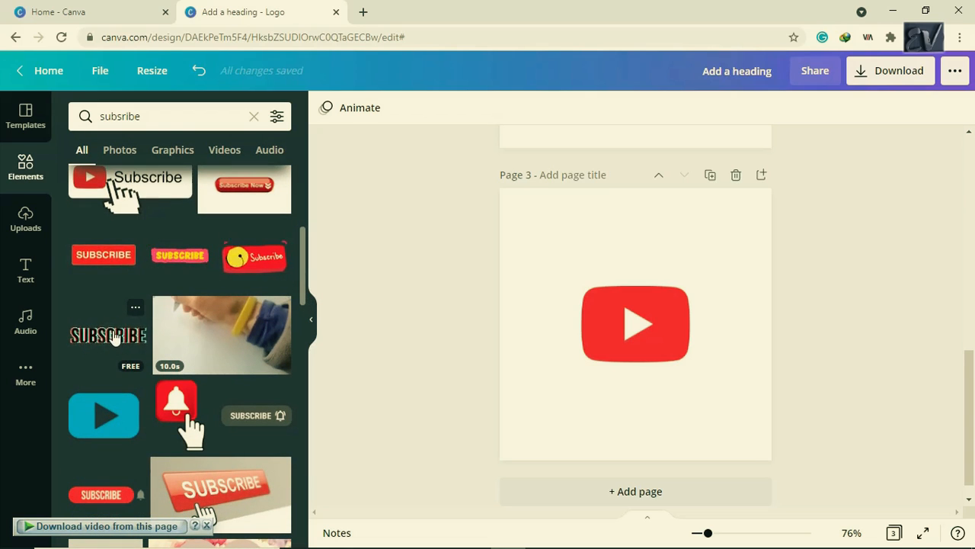
{"action": "left_click", "coordinate": [113, 335]}
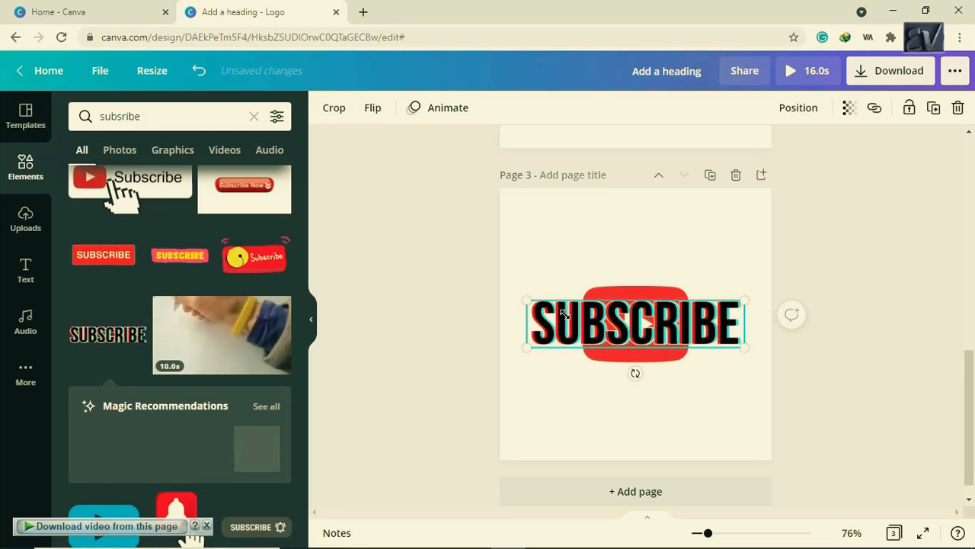
{"action": "mouse_move", "coordinate": [639, 332]}
{"action": "left_mouse_down"}
{"action": "mouse_move", "coordinate": [541, 302]}
{"action": "mouse_move", "coordinate": [647, 325]}
{"action": "left_mouse_up"}
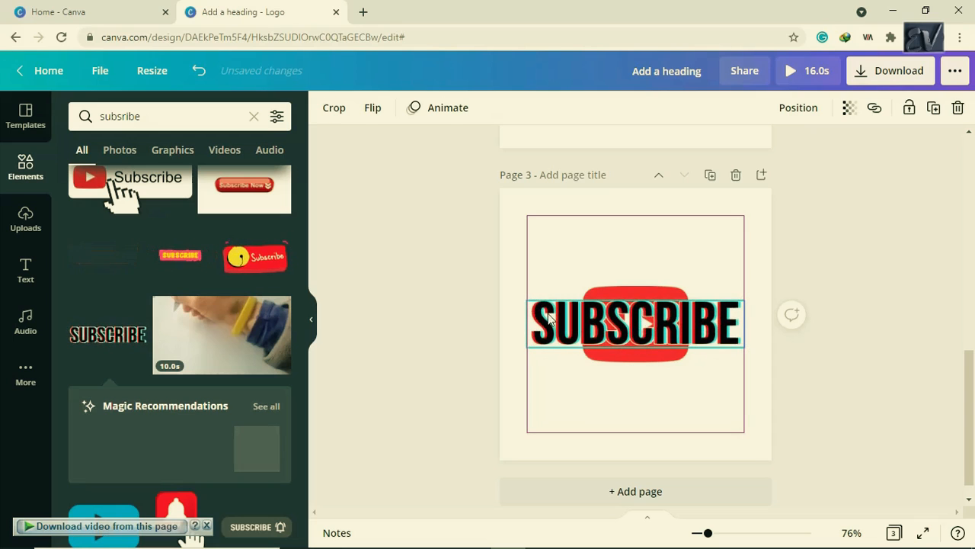
{"action": "left_click", "coordinate": [537, 312]}
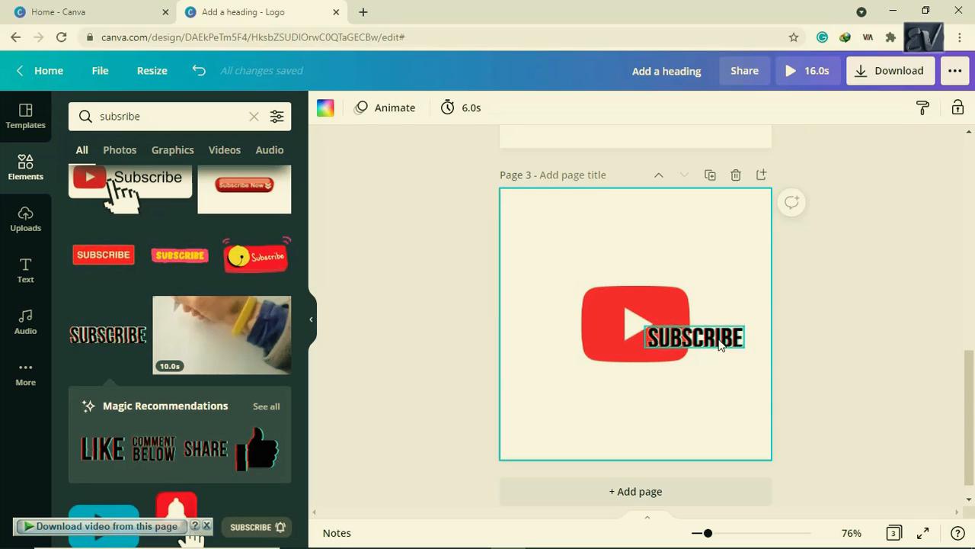
{"action": "left_click", "coordinate": [679, 349]}
{"action": "mouse_move", "coordinate": [655, 359]}
{"action": "left_mouse_down"}
{"action": "mouse_move", "coordinate": [644, 362]}
{"action": "mouse_move", "coordinate": [663, 349]}
{"action": "mouse_move", "coordinate": [648, 359]}
{"action": "left_mouse_up"}
{"action": "key", "text": "Delete"}
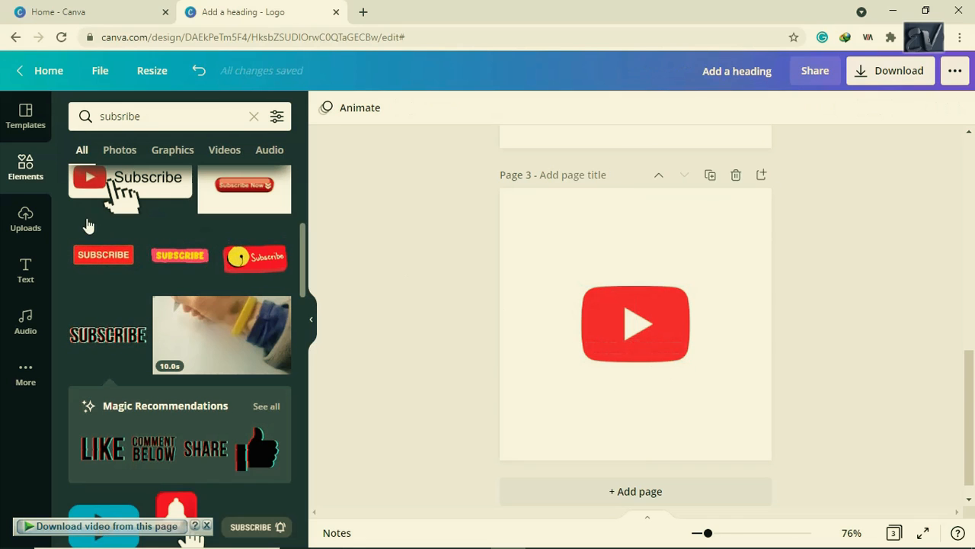
- Add a heading to page 3, make it white, and move it onto the logo's lower part
{"action": "left_click", "coordinate": [25, 263]}
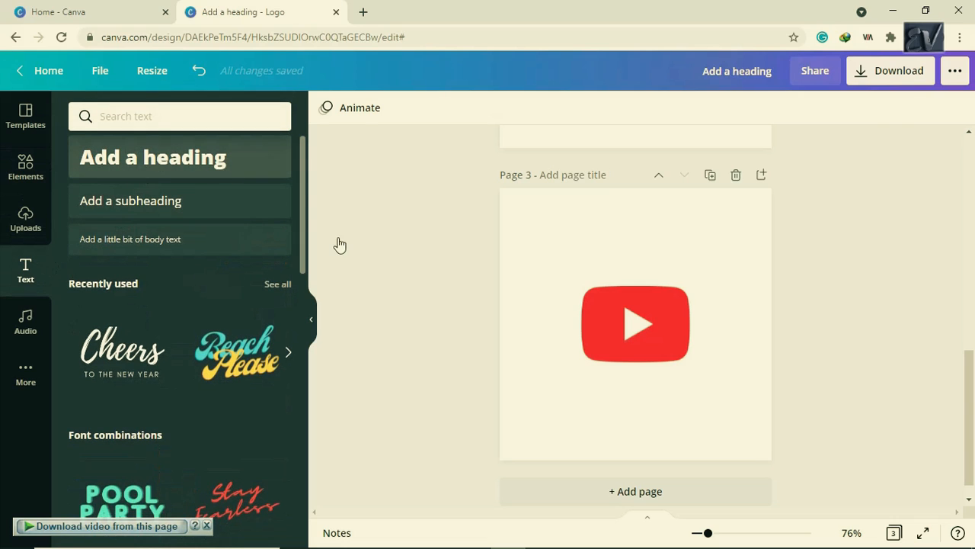
{"action": "left_click", "coordinate": [645, 370]}
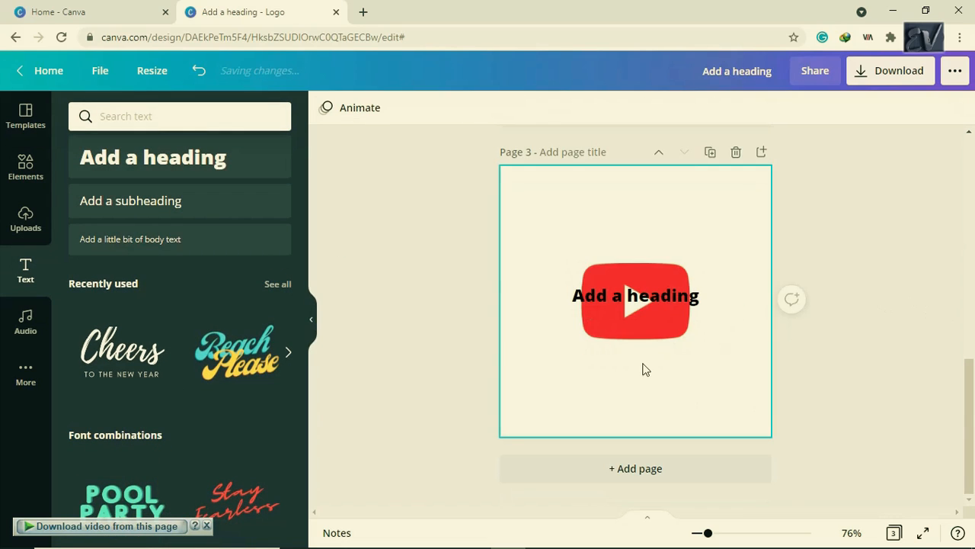
{"action": "left_click", "coordinate": [657, 299]}
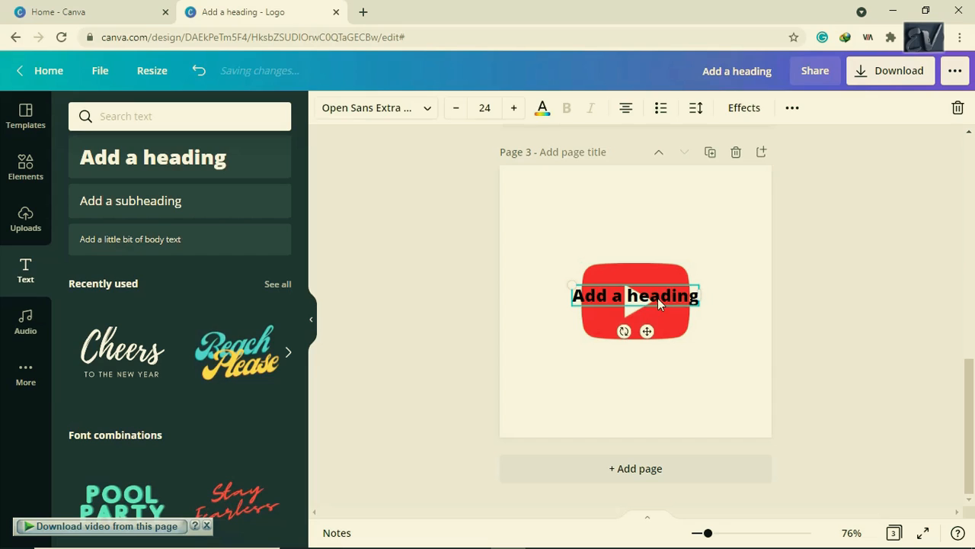
{"action": "left_click", "coordinate": [544, 114]}
{"action": "left_click", "coordinate": [239, 183]}
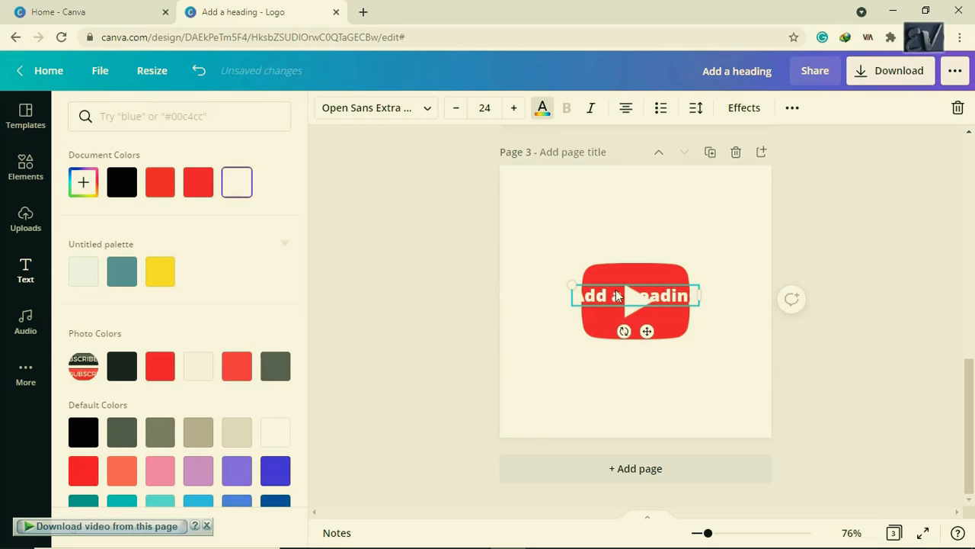
{"action": "left_click_drag", "start_coordinate": [619, 287], "coordinate": [619, 321]}
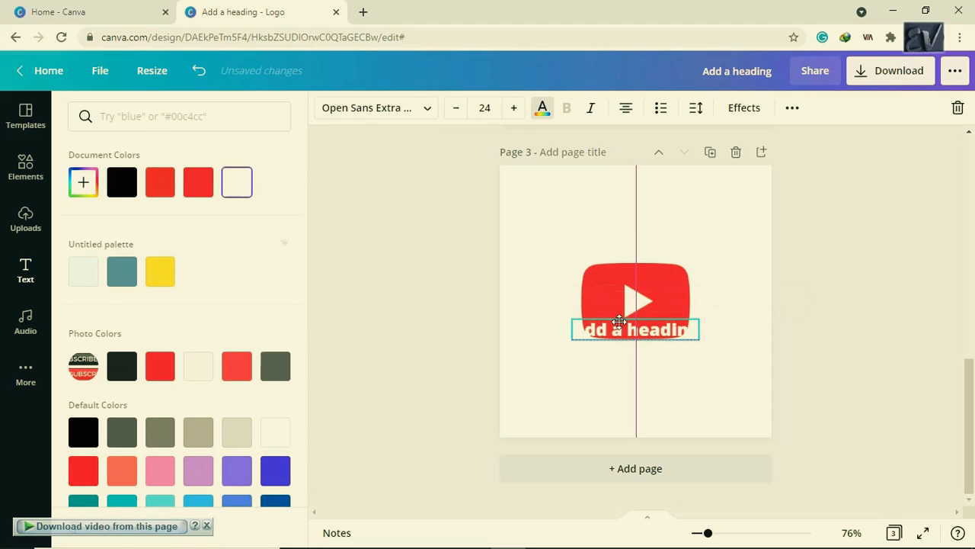
- Reduce the heading to size 16 and replace its text with SUBSCRIBE
{"action": "left_click", "coordinate": [457, 108]}
{"action": "left_click", "coordinate": [457, 109]}
{"action": "left_click", "coordinate": [458, 108]}
{"action": "left_click", "coordinate": [457, 109]}
{"action": "left_click", "coordinate": [457, 109]}
{"action": "left_click", "coordinate": [457, 108]}
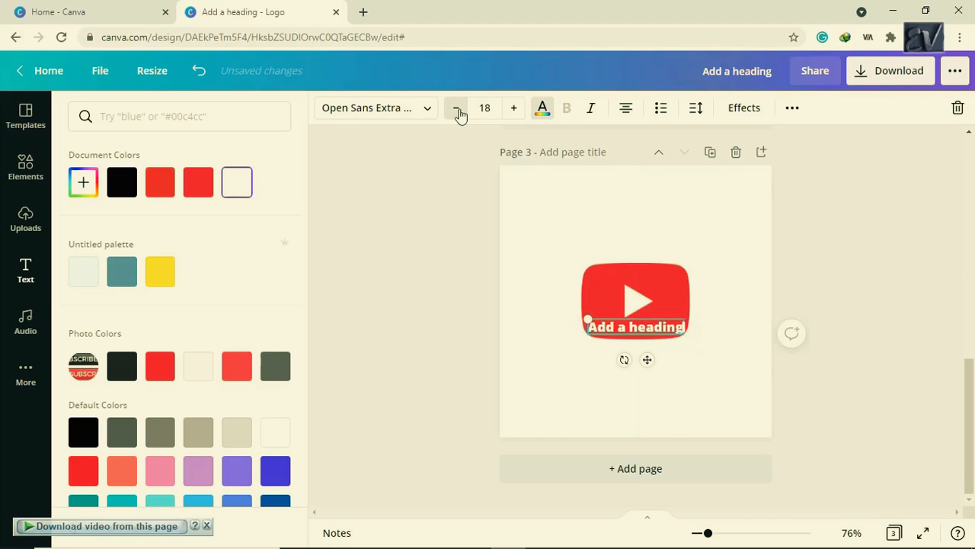
{"action": "left_click", "coordinate": [457, 108]}
{"action": "left_click", "coordinate": [457, 109]}
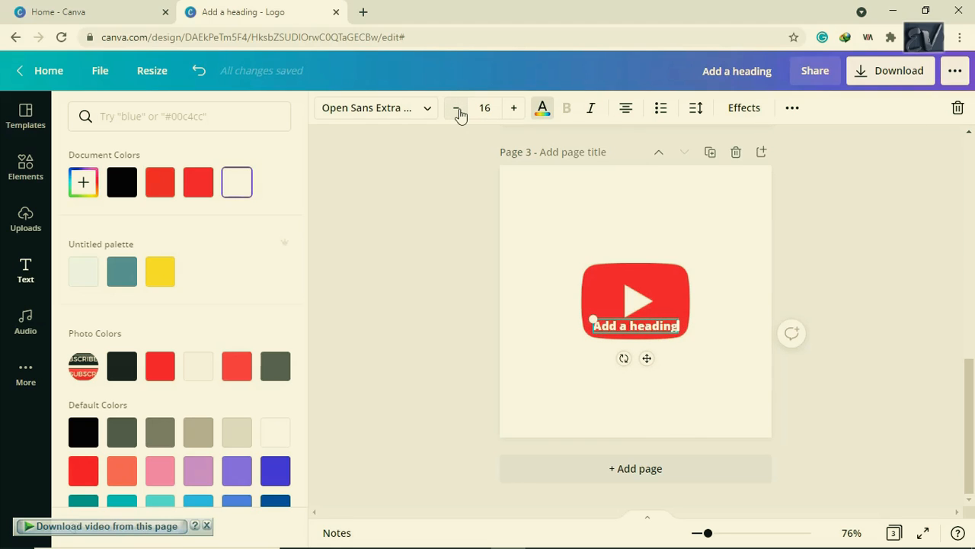
{"action": "double_click", "coordinate": [648, 330]}
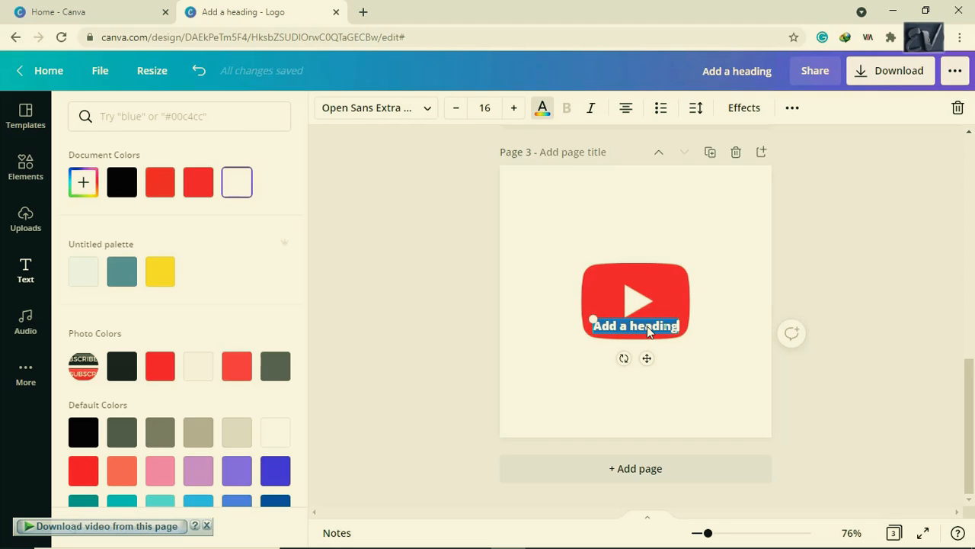
{"action": "key", "text": "BackSpace"}
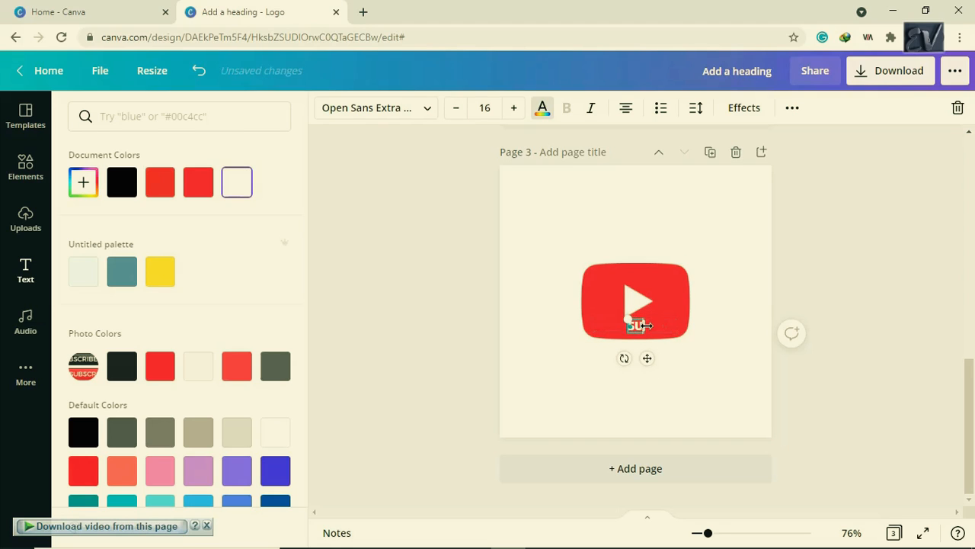
{"action": "type", "text": "SUBSCRIBE"}
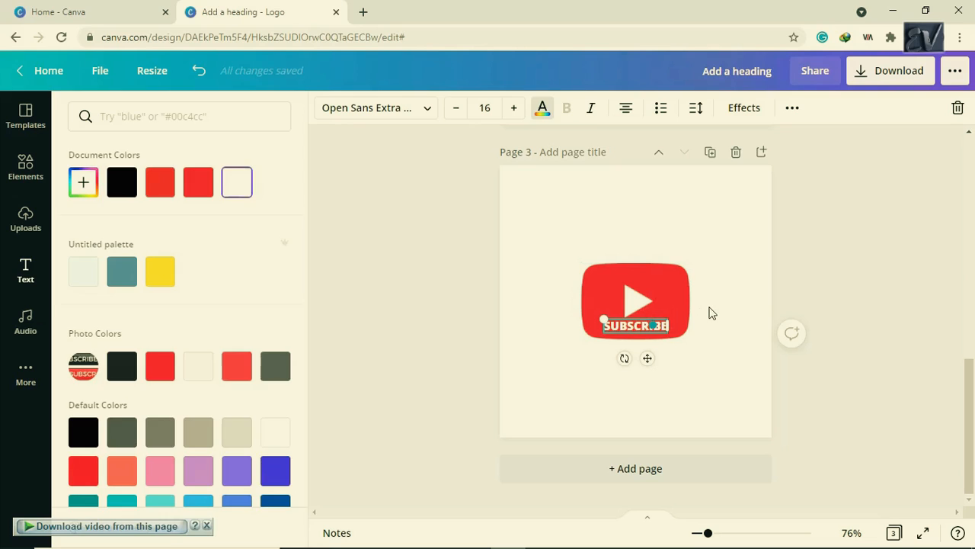
{"action": "left_click", "coordinate": [715, 307]}
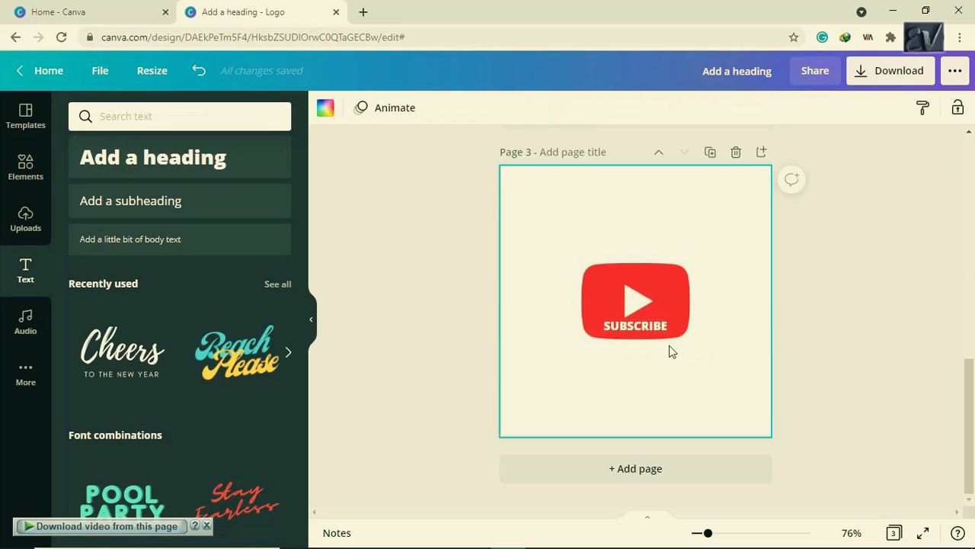
- Select the logo with its SUBSCRIBE text and snap it to the centre of page 3
{"action": "mouse_move", "coordinate": [649, 328]}
{"action": "left_mouse_down"}
{"action": "mouse_move", "coordinate": [657, 327]}
{"action": "mouse_move", "coordinate": [648, 328]}
{"action": "left_mouse_up"}
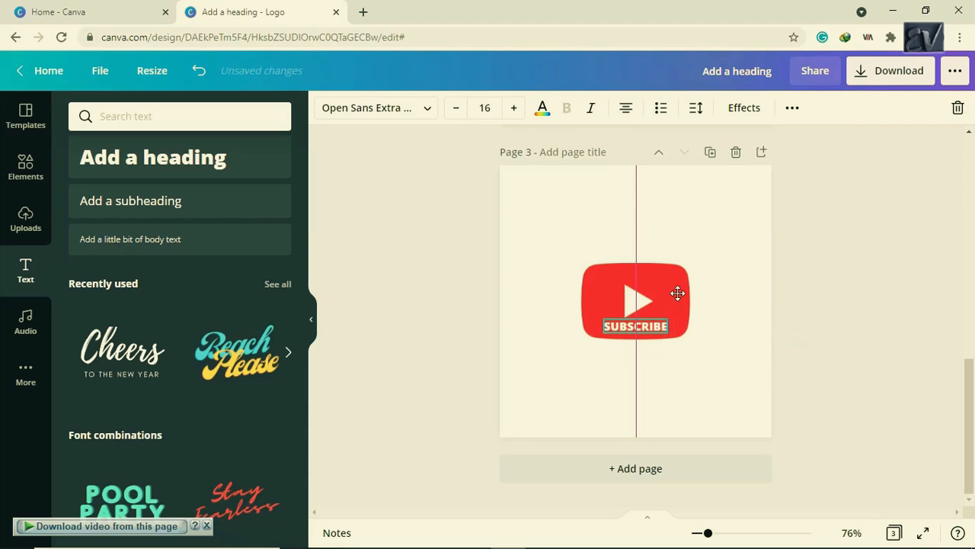
{"action": "left_click", "coordinate": [560, 272]}
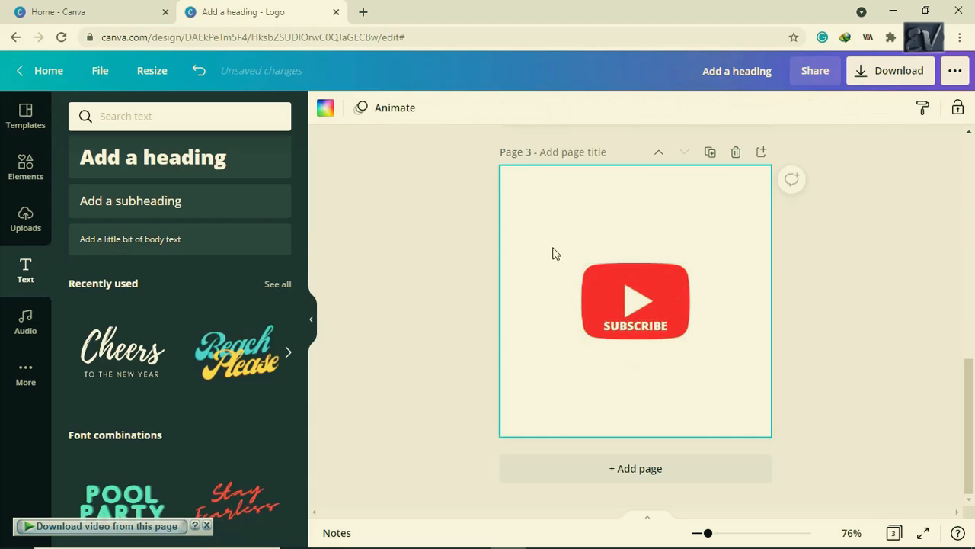
{"action": "left_click_drag", "start_coordinate": [552, 248], "coordinate": [752, 374]}
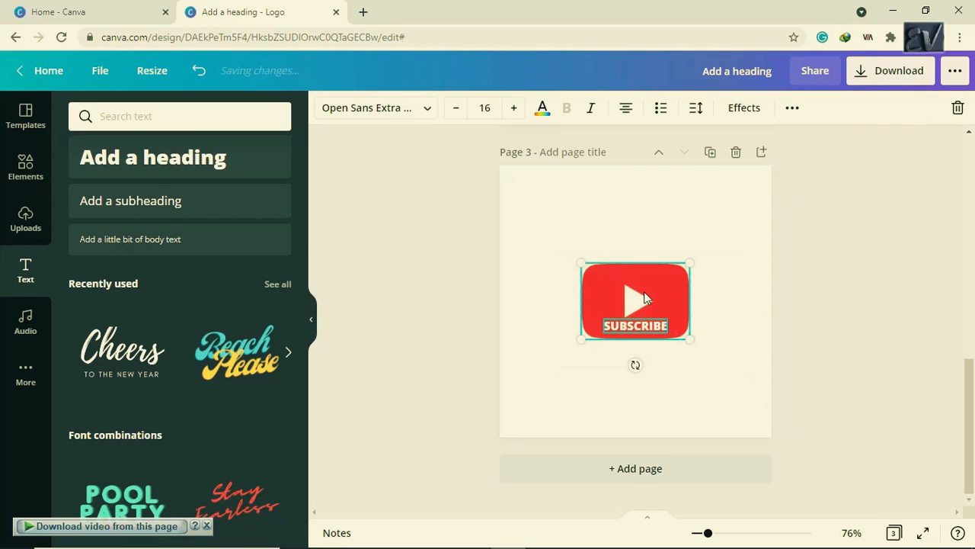
{"action": "mouse_move", "coordinate": [595, 267]}
{"action": "left_mouse_down"}
{"action": "mouse_move", "coordinate": [590, 274]}
{"action": "mouse_move", "coordinate": [609, 278]}
{"action": "left_mouse_up"}
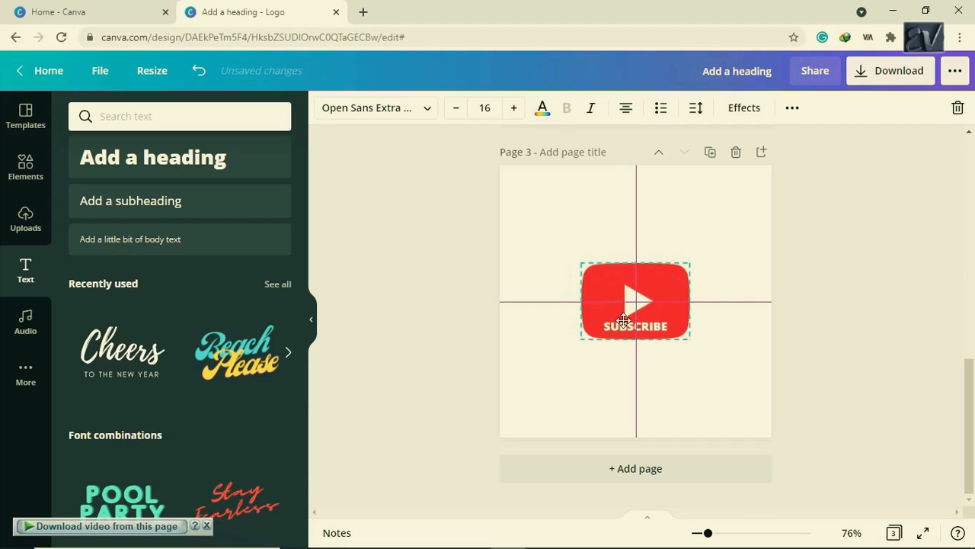
{"action": "left_click_drag", "start_coordinate": [623, 320], "coordinate": [631, 332]}
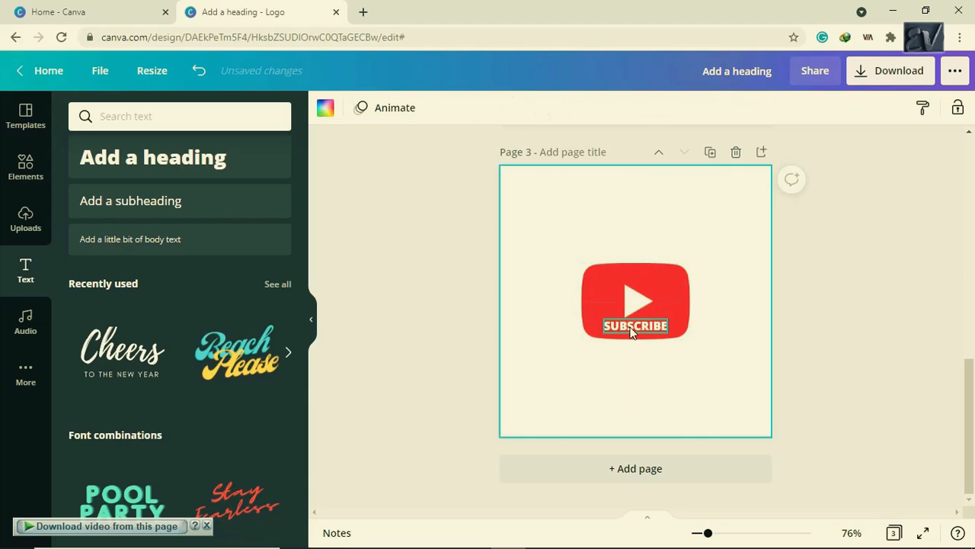
- Nudge the SUBSCRIBE text right to centre it on the logo
{"action": "left_click", "coordinate": [631, 326]}
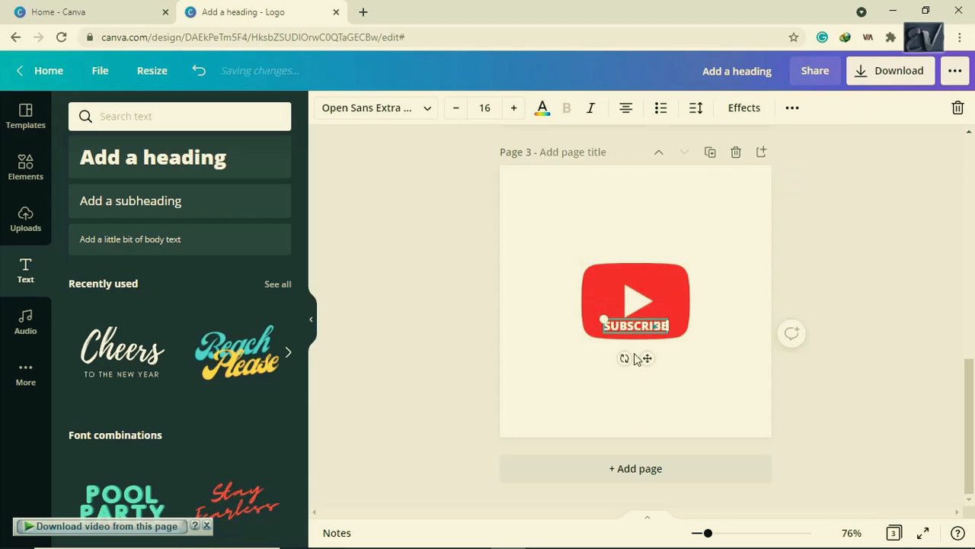
{"action": "left_click", "coordinate": [630, 403]}
{"action": "left_click", "coordinate": [631, 332]}
{"action": "left_click_drag", "start_coordinate": [633, 325], "coordinate": [634, 327]}
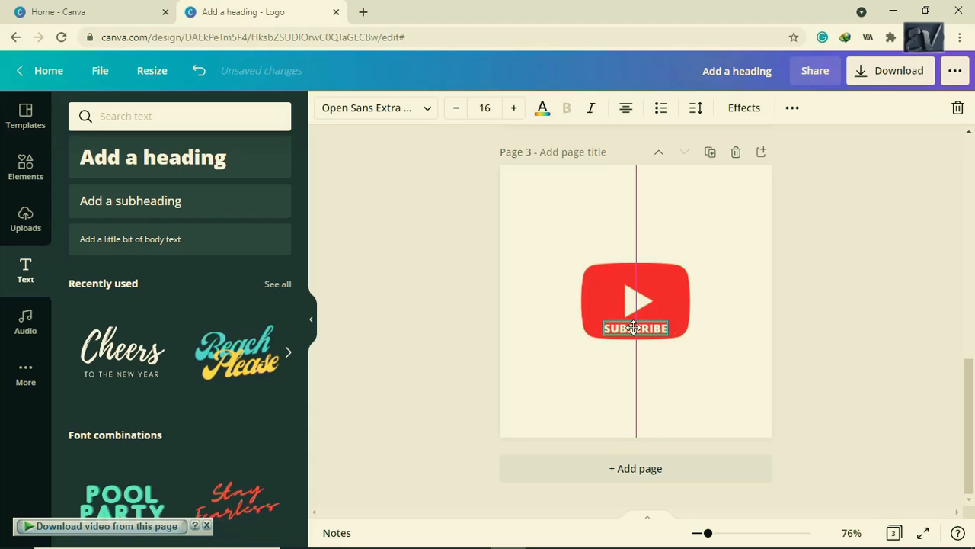
{"action": "left_click", "coordinate": [669, 301]}
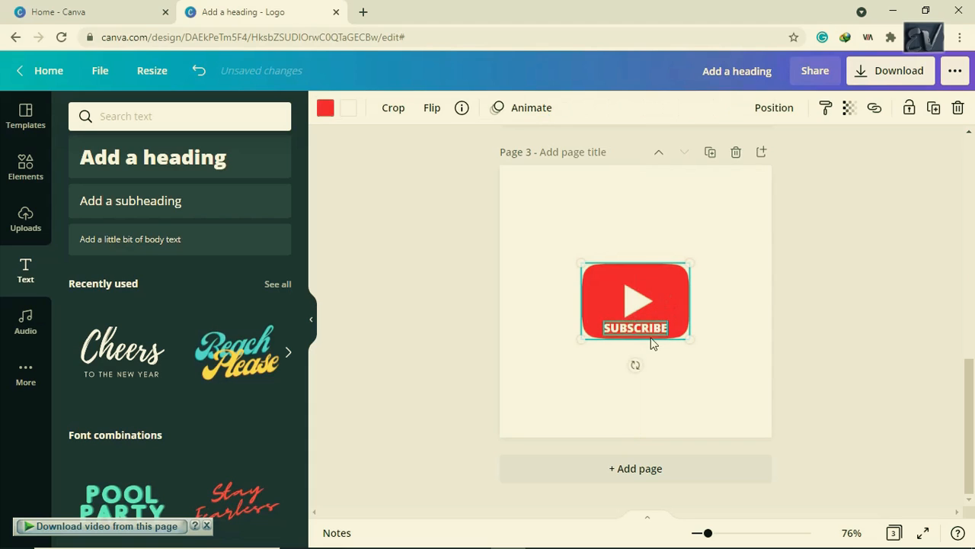
{"action": "left_click", "coordinate": [650, 329]}
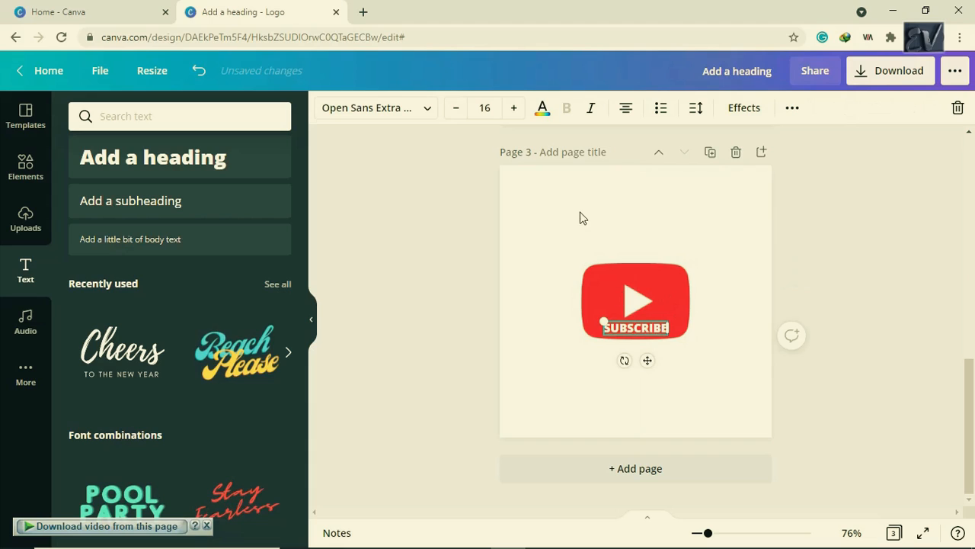
- Enlarge SUBSCRIBE to size 20 and align it centred under the play symbol
{"action": "left_click", "coordinate": [514, 110]}
{"action": "left_click", "coordinate": [514, 110]}
{"action": "left_click", "coordinate": [515, 110]}
{"action": "left_click", "coordinate": [515, 110]}
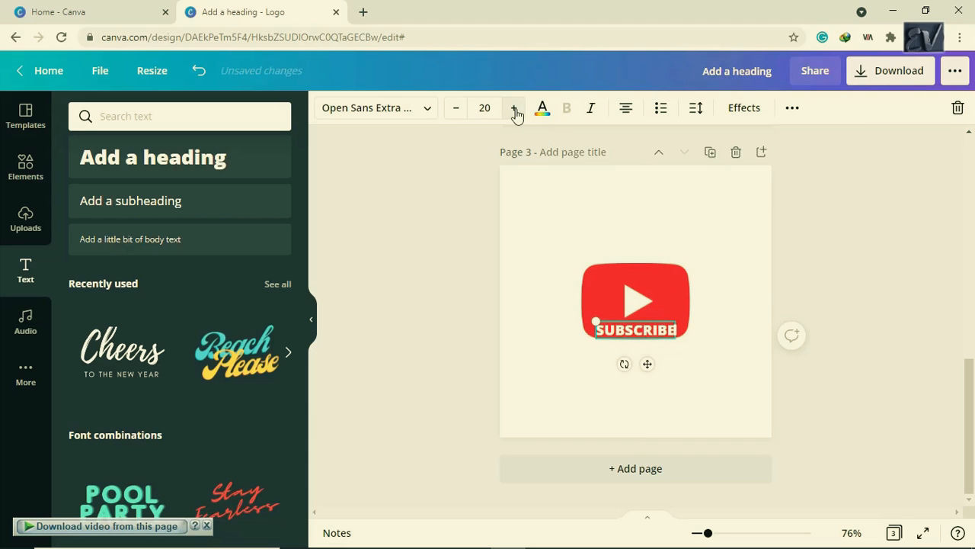
{"action": "left_click", "coordinate": [709, 319]}
{"action": "left_click", "coordinate": [657, 329]}
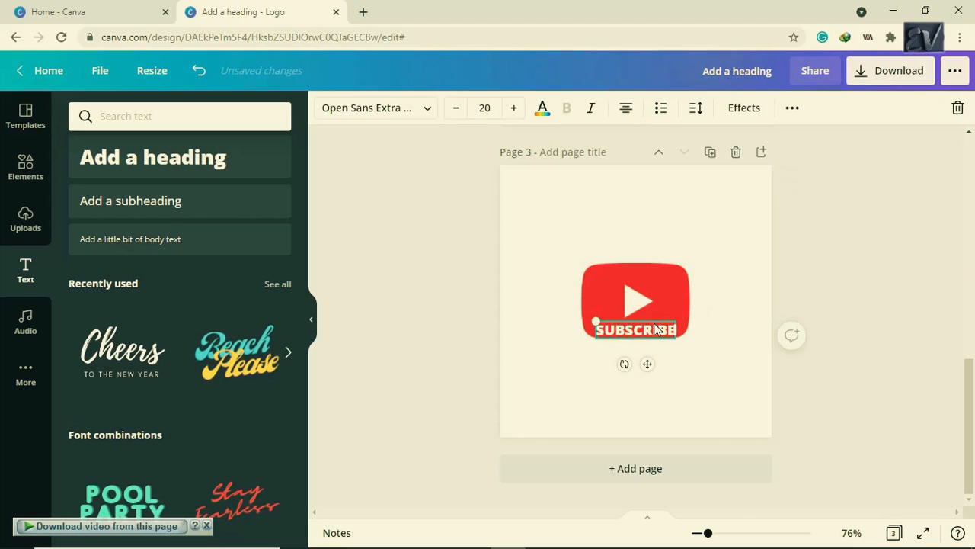
{"action": "left_click_drag", "start_coordinate": [655, 324], "coordinate": [654, 320]}
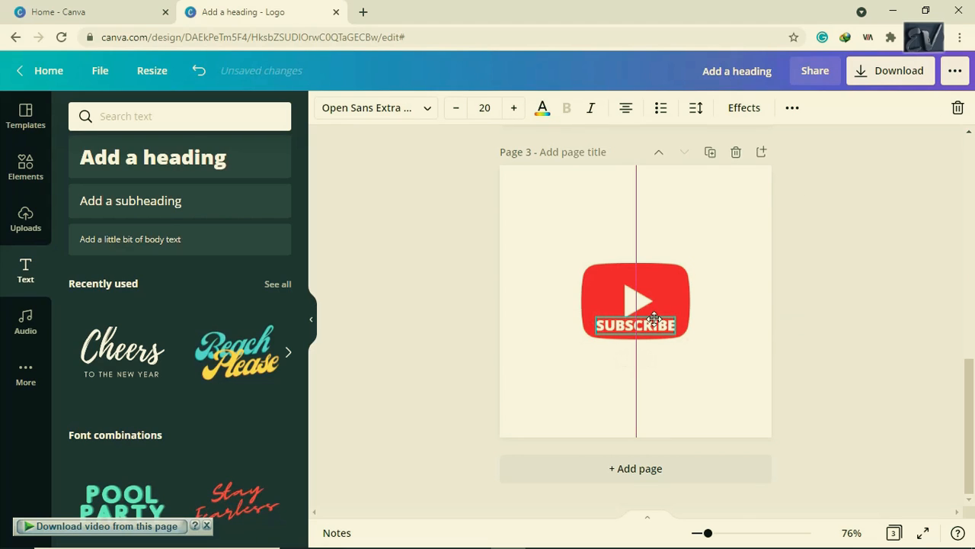
{"action": "left_click", "coordinate": [737, 310]}
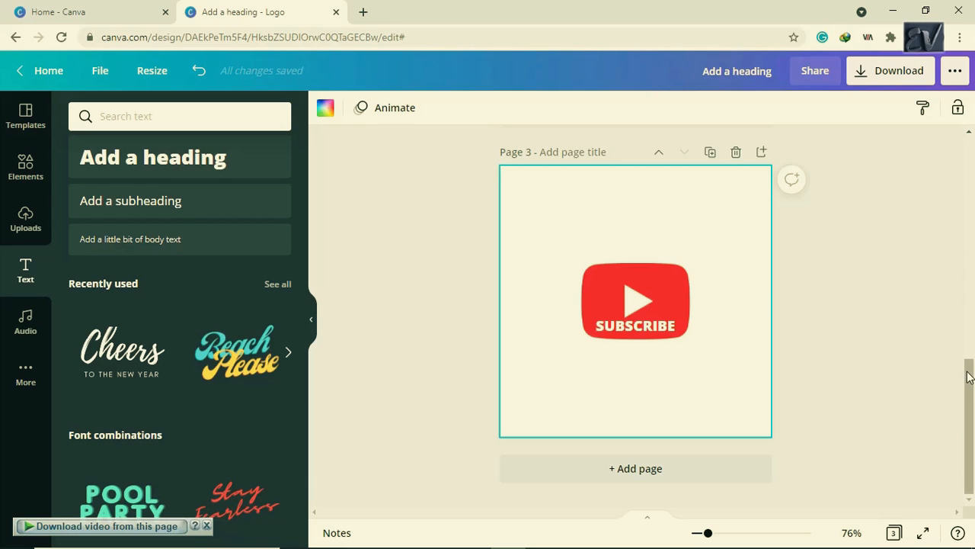
{"action": "left_click_drag", "start_coordinate": [966, 372], "coordinate": [974, 390]}
- Add a blank page 4 and search Elements for youtube, filtered to Graphics
{"action": "left_click", "coordinate": [647, 470]}
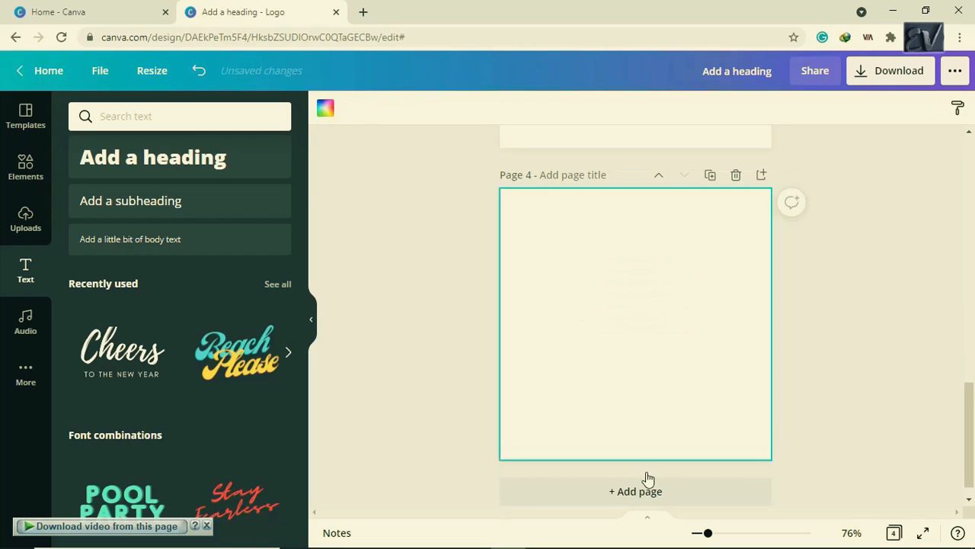
{"action": "left_click", "coordinate": [36, 175]}
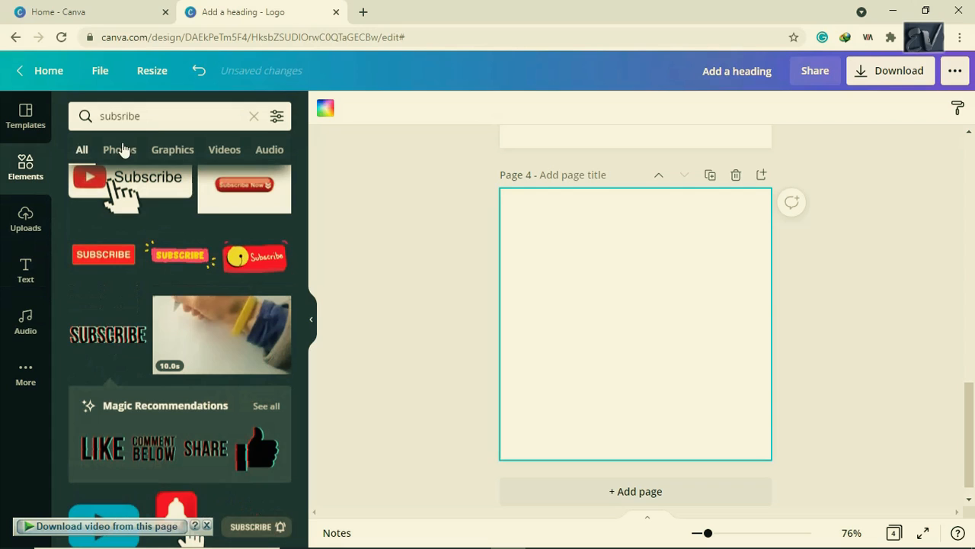
{"action": "left_click", "coordinate": [160, 116]}
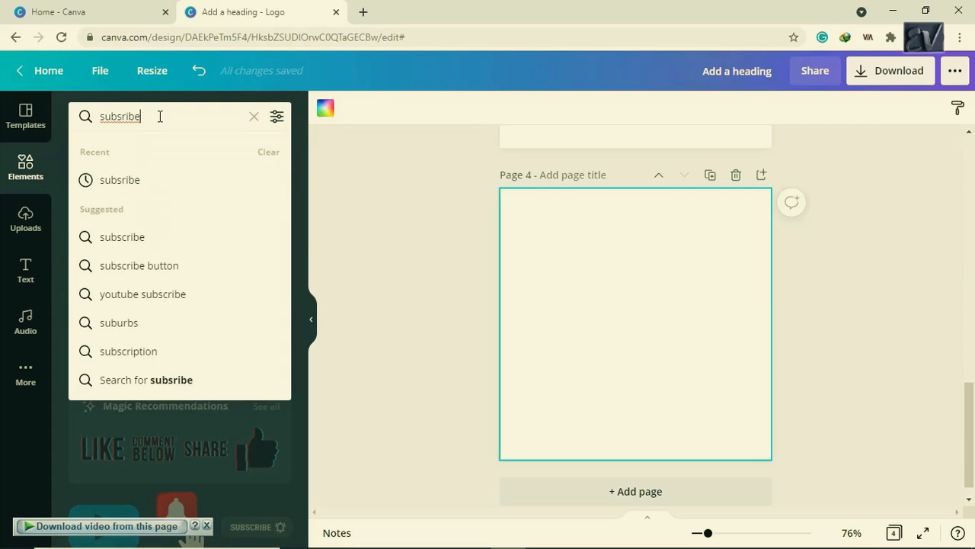
{"action": "key", "text": "BackSpace"}
{"action": "key", "text": "BackSpace"}
{"action": "key", "text": "BackSpace"}
{"action": "key", "text": "BackSpace"}
{"action": "key", "text": "BackSpace"}
{"action": "key", "text": "BackSpace"}
{"action": "key", "text": "BackSpace"}
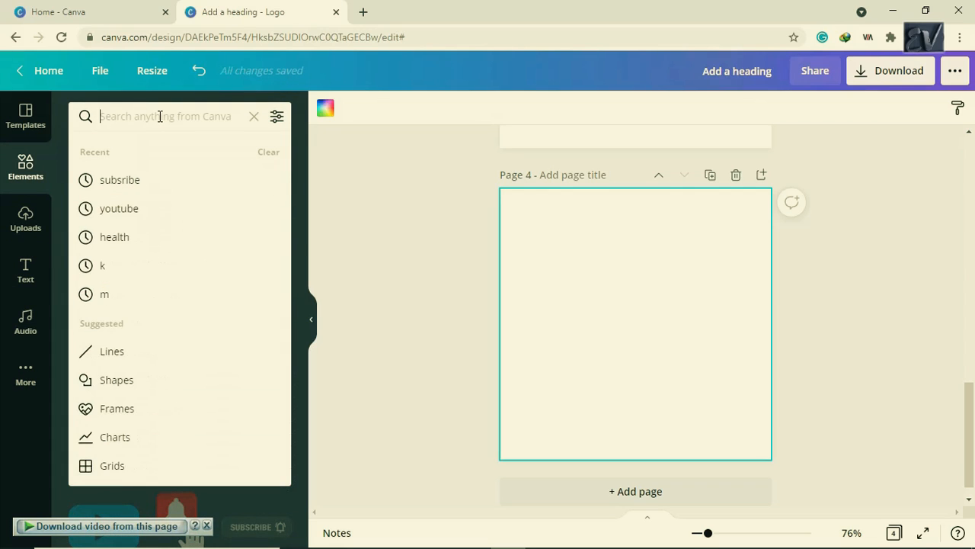
{"action": "type", "text": "YOU"}
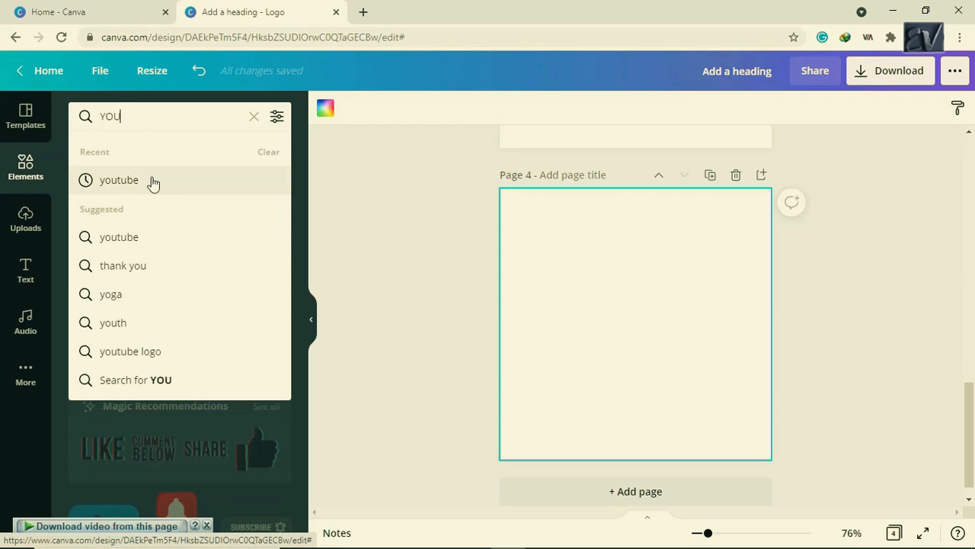
{"action": "left_click", "coordinate": [152, 181]}
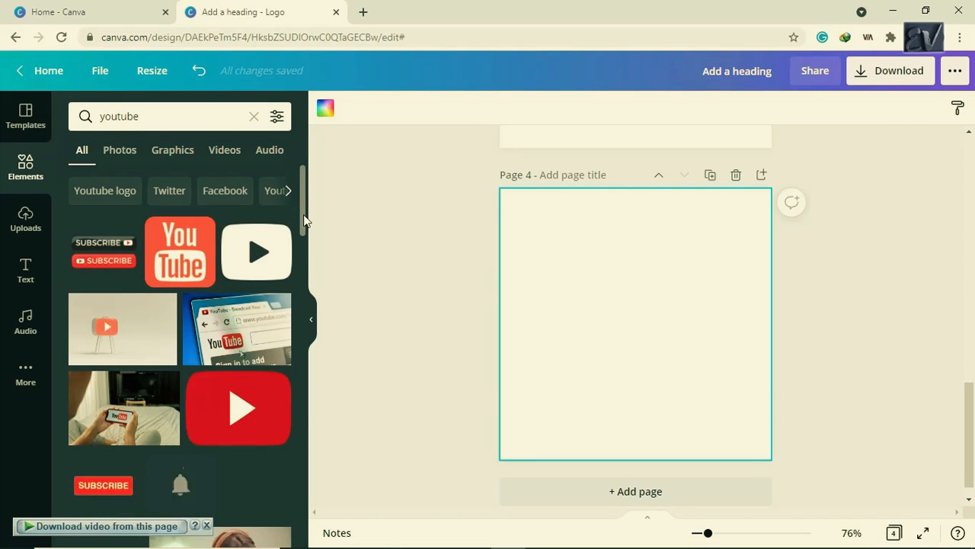
{"action": "left_click_drag", "start_coordinate": [304, 214], "coordinate": [307, 378]}
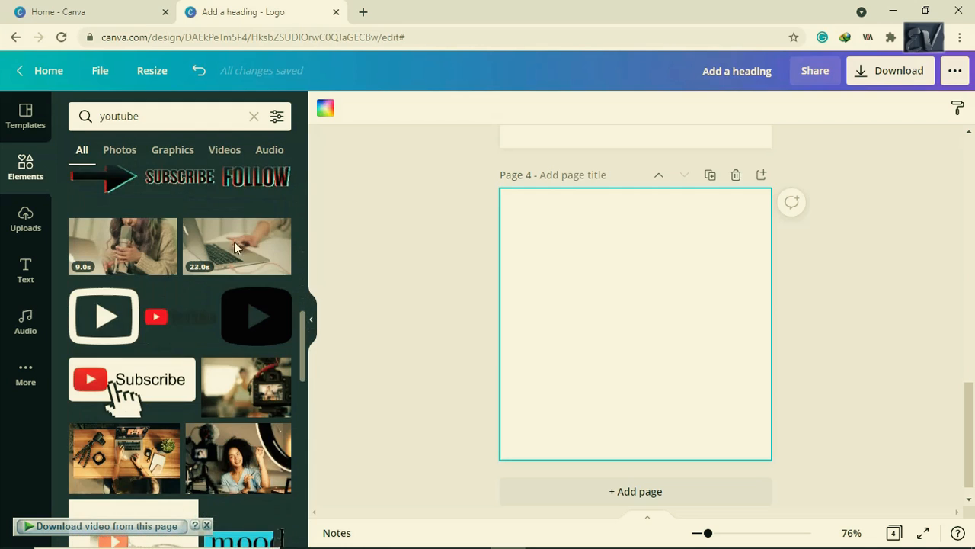
{"action": "left_click", "coordinate": [192, 150]}
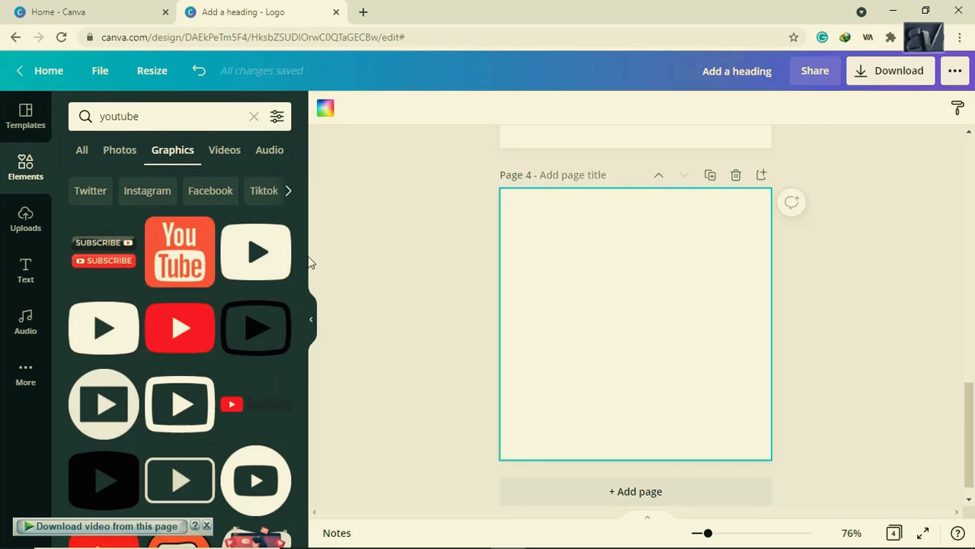
- Replace the search term with the earlier 'subsribe' query to list subscribe buttons
{"action": "left_click_drag", "start_coordinate": [302, 255], "coordinate": [321, 451]}
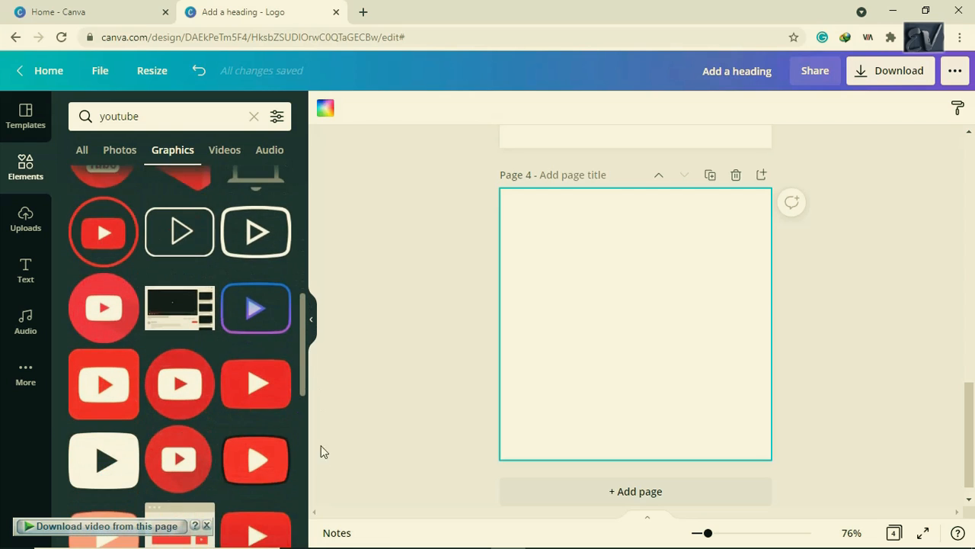
{"action": "left_click_drag", "start_coordinate": [304, 354], "coordinate": [285, 466]}
{"action": "left_click", "coordinate": [181, 116]}
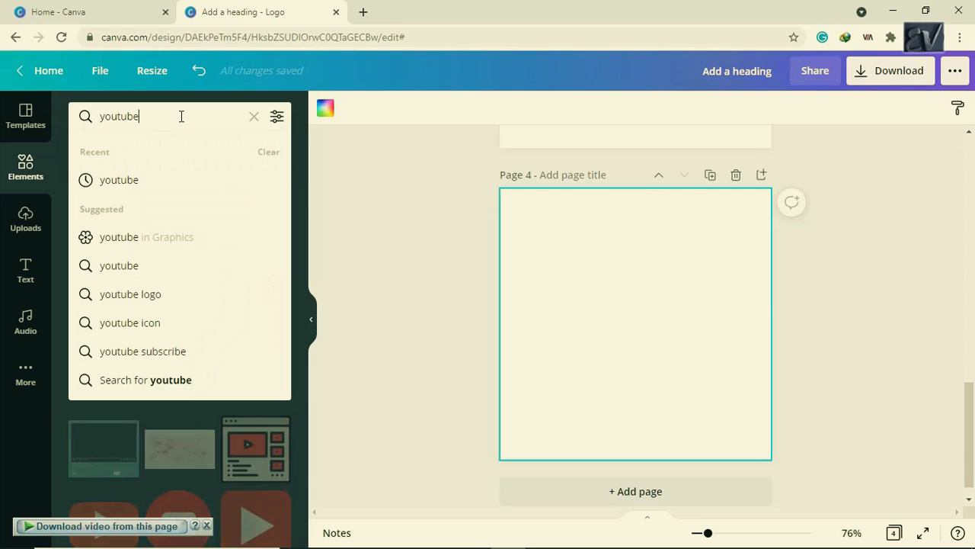
{"action": "double_click", "coordinate": [182, 116]}
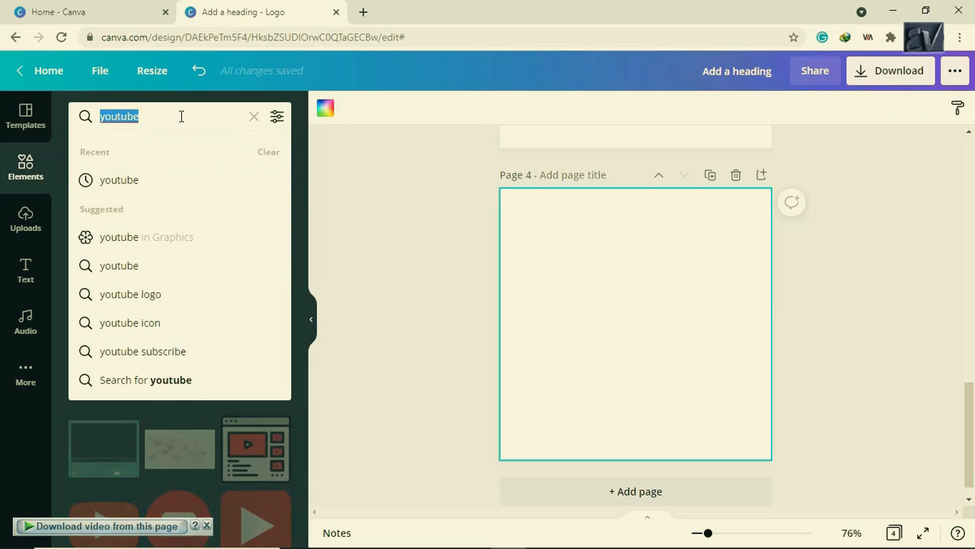
{"action": "type", "text": "SUN"}
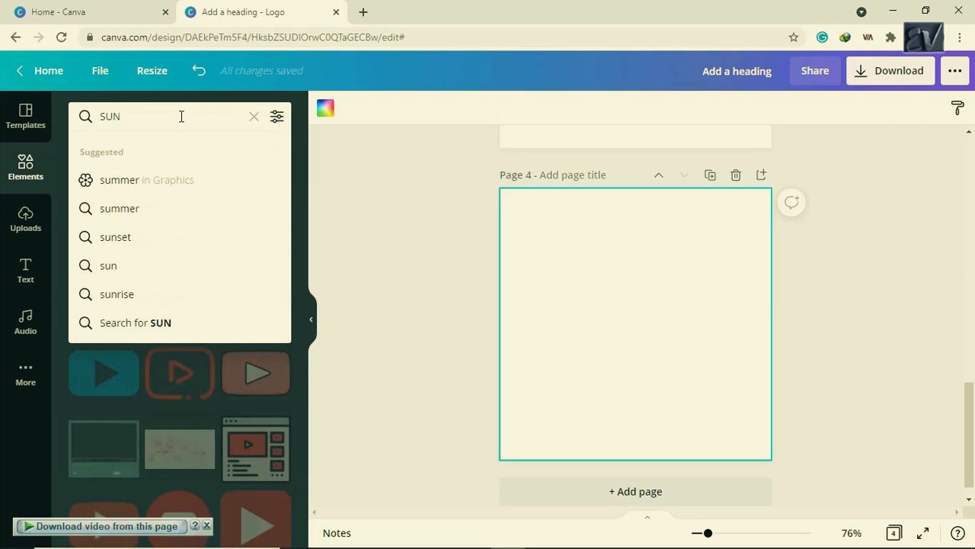
{"action": "type", "text": "B"}
{"action": "key", "text": "BackSpace"}
{"action": "key", "text": "BackSpace"}
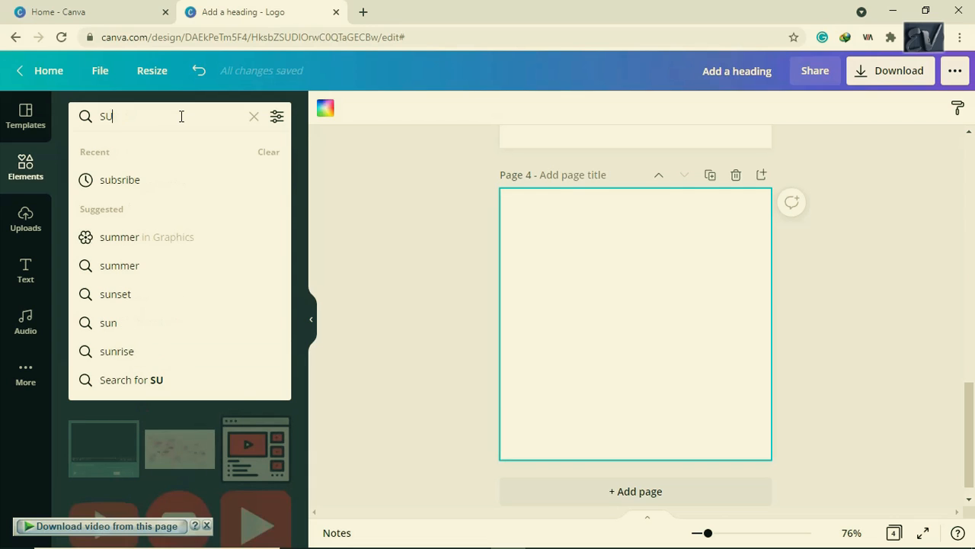
{"action": "type", "text": "B"}
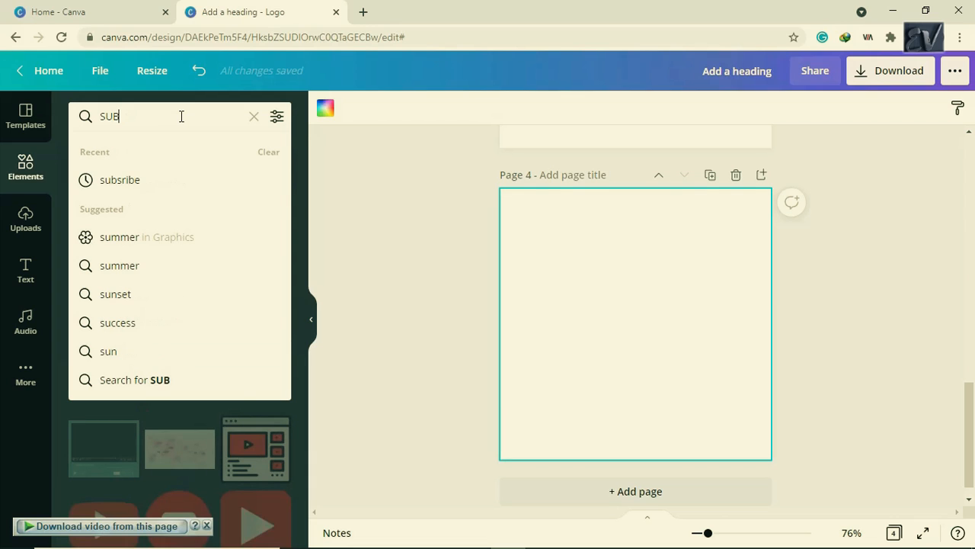
{"action": "left_click", "coordinate": [152, 181]}
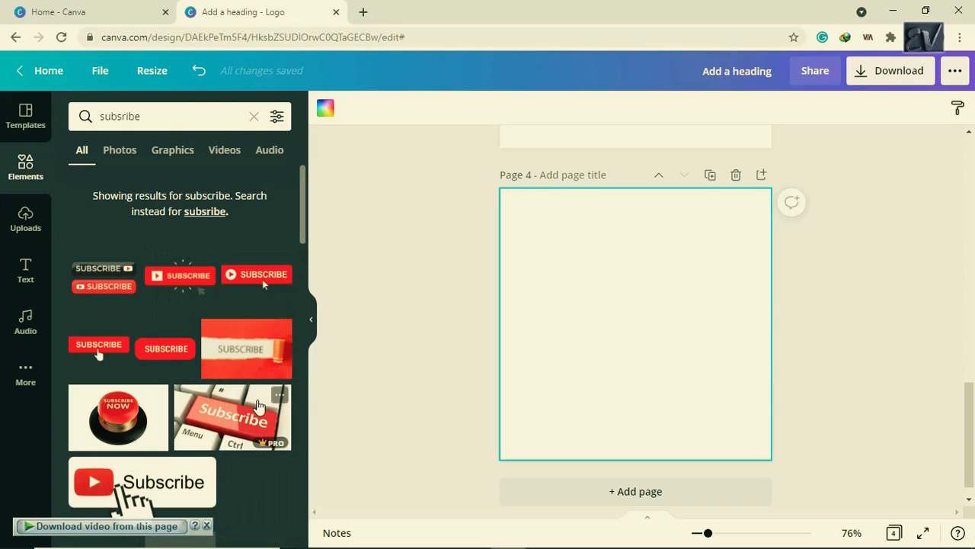
- Add the red keyboard Subscribe photo to page 4, shrink it slightly, and centre it
{"action": "left_click", "coordinate": [258, 405]}
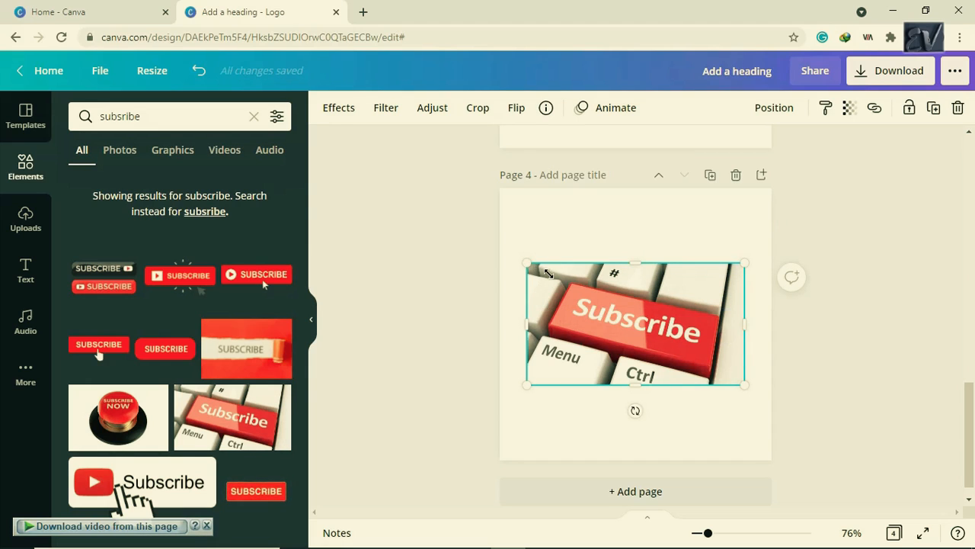
{"action": "left_click_drag", "start_coordinate": [549, 273], "coordinate": [550, 275]}
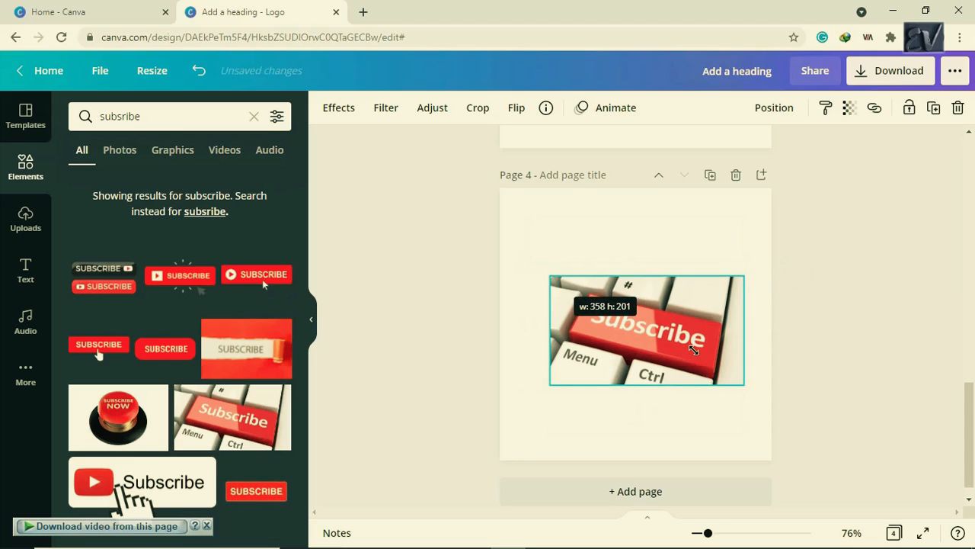
{"action": "mouse_move", "coordinate": [668, 337]}
{"action": "left_mouse_down"}
{"action": "mouse_move", "coordinate": [624, 312]}
{"action": "mouse_move", "coordinate": [655, 323]}
{"action": "mouse_move", "coordinate": [653, 315]}
{"action": "mouse_move", "coordinate": [660, 333]}
{"action": "left_mouse_up"}
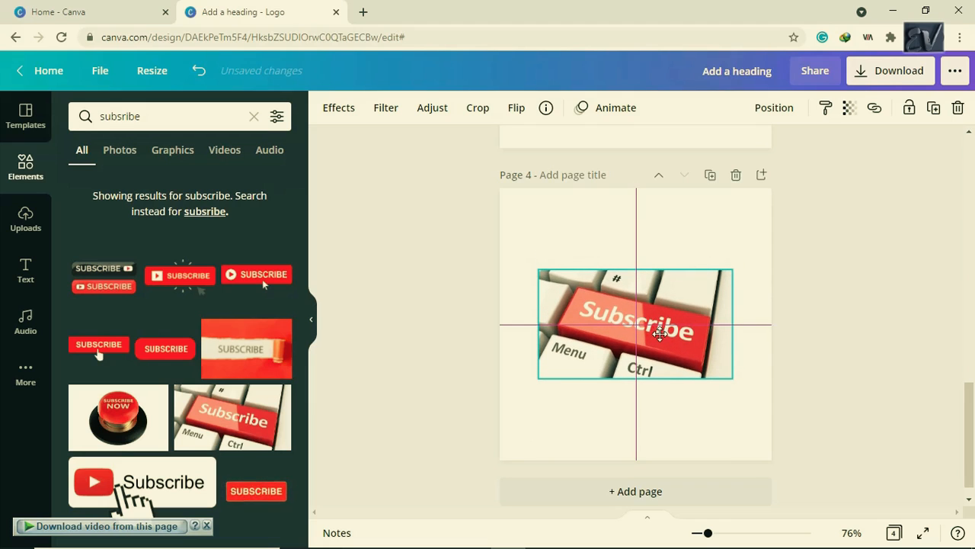
{"action": "left_click", "coordinate": [688, 402]}
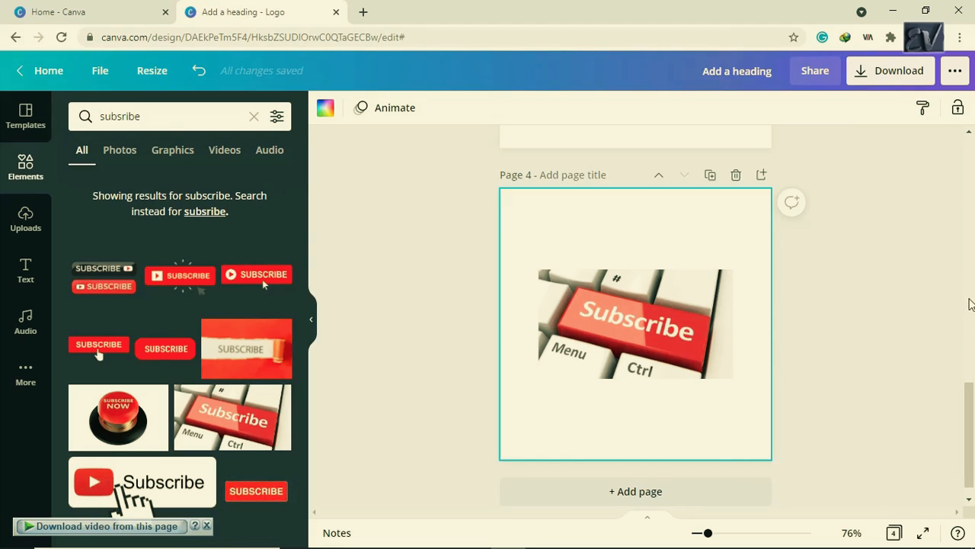
{"action": "left_click", "coordinate": [909, 272]}
{"action": "scroll", "coordinate": [973, 284], "scroll_direction": "up", "scroll_amount": 2}
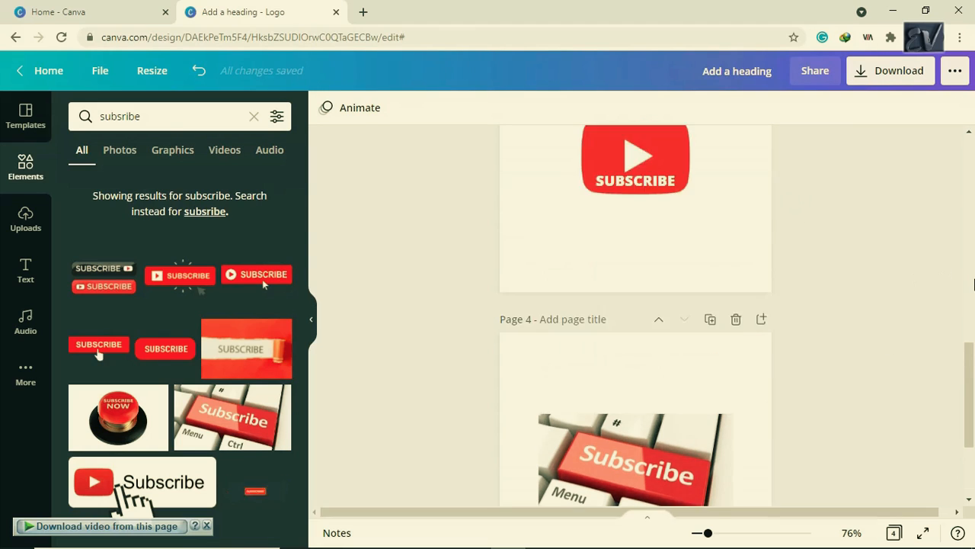
{"action": "scroll", "coordinate": [973, 284], "scroll_direction": "up", "scroll_amount": 10}
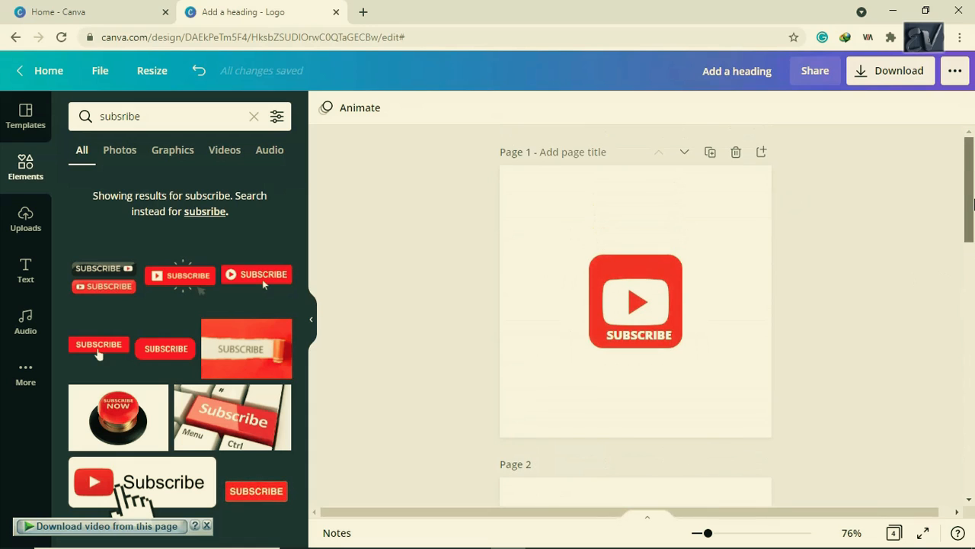
{"action": "left_click_drag", "start_coordinate": [974, 198], "coordinate": [974, 424]}
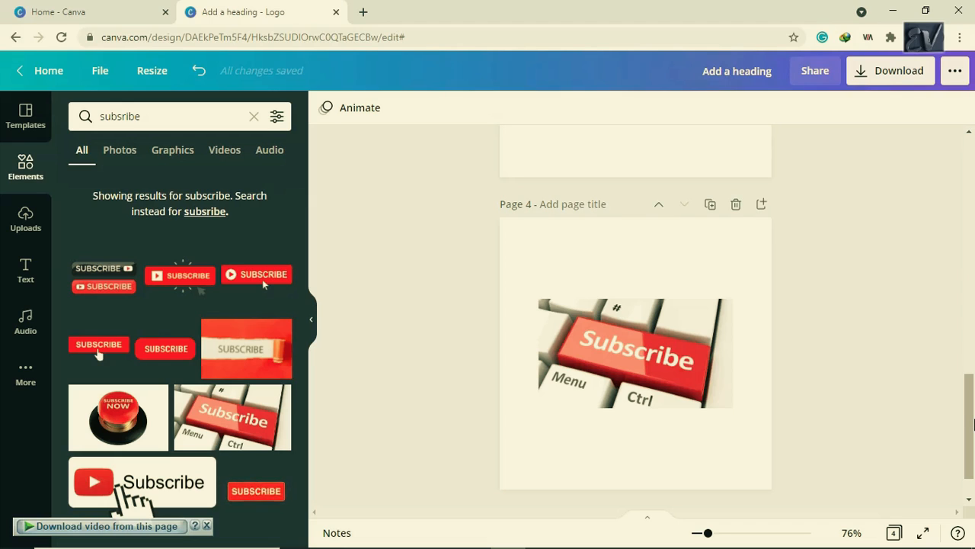
- Export only Page 1 as a transparent-background PNG at size 3 (1500 × 1500 px)
{"action": "left_click", "coordinate": [895, 80]}
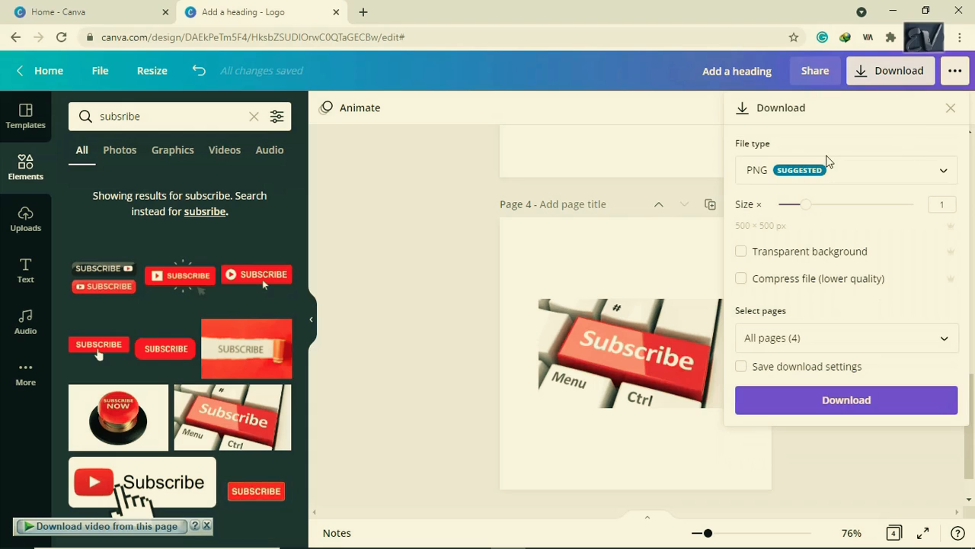
{"action": "left_click", "coordinate": [809, 259]}
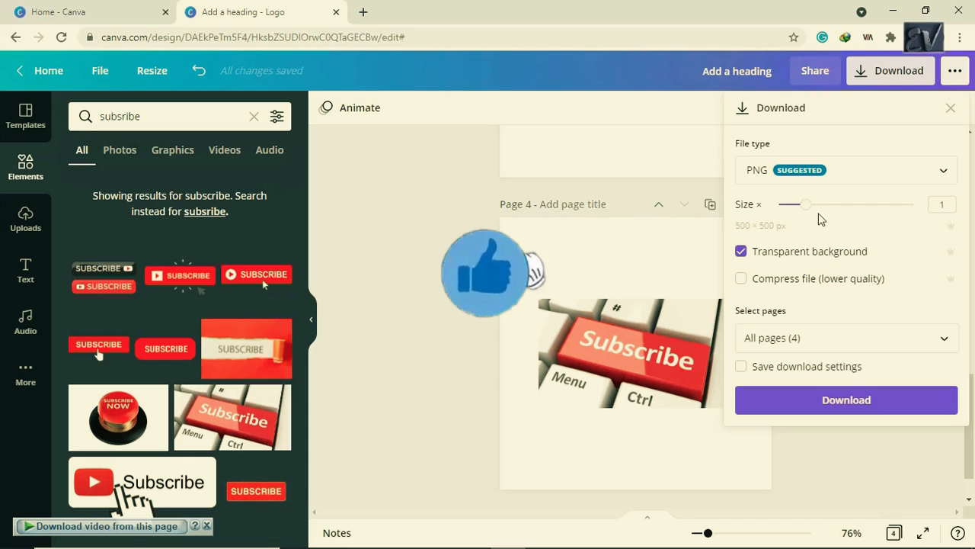
{"action": "left_click_drag", "start_coordinate": [809, 211], "coordinate": [915, 206]}
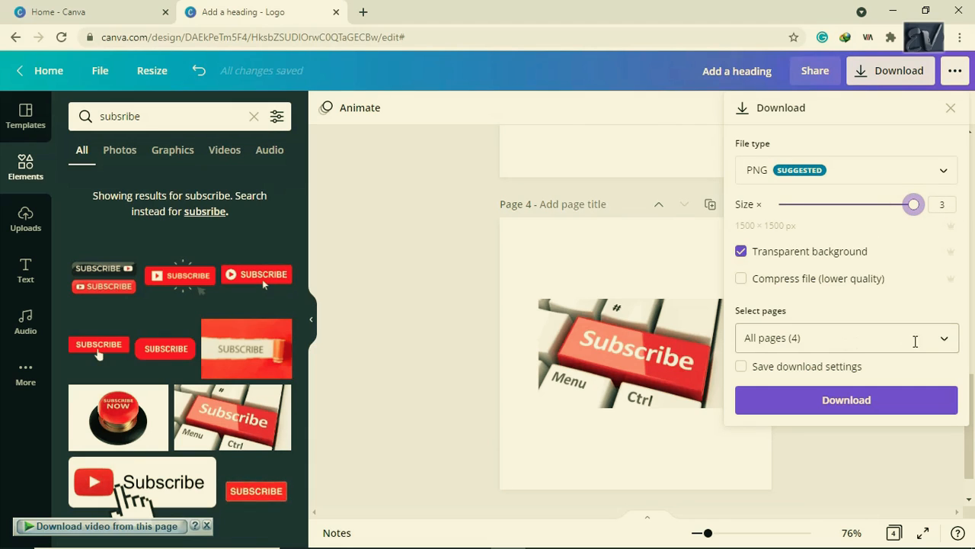
{"action": "left_click", "coordinate": [944, 340]}
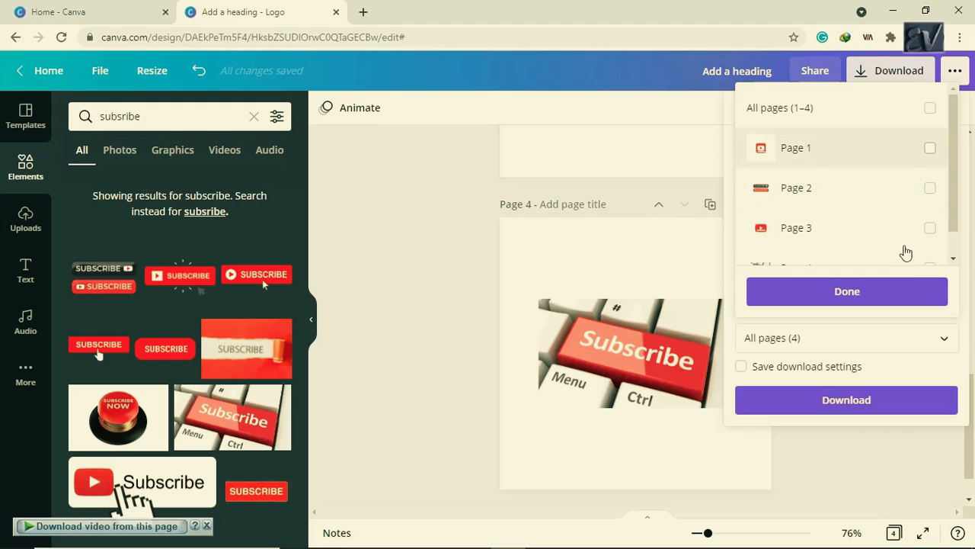
{"action": "left_click", "coordinate": [867, 292]}
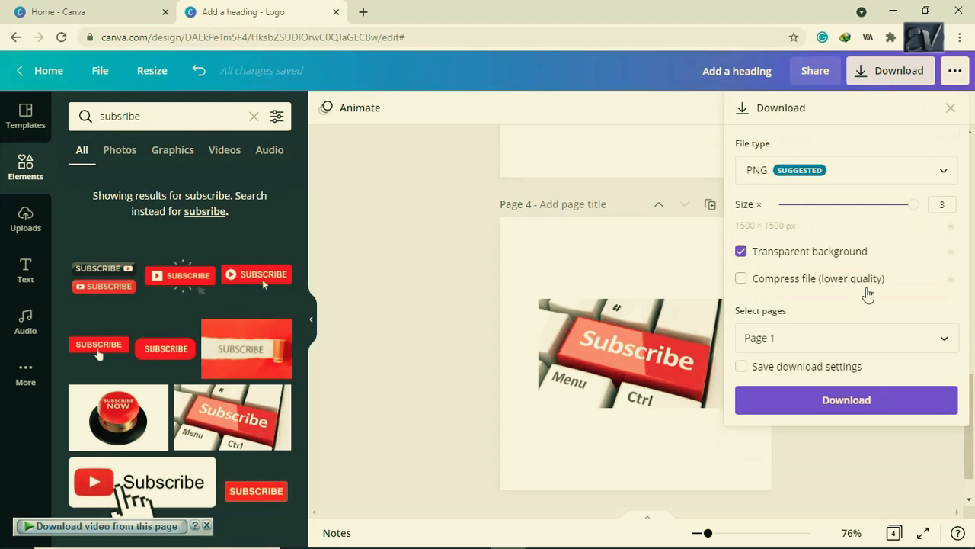
{"action": "left_click", "coordinate": [849, 402]}
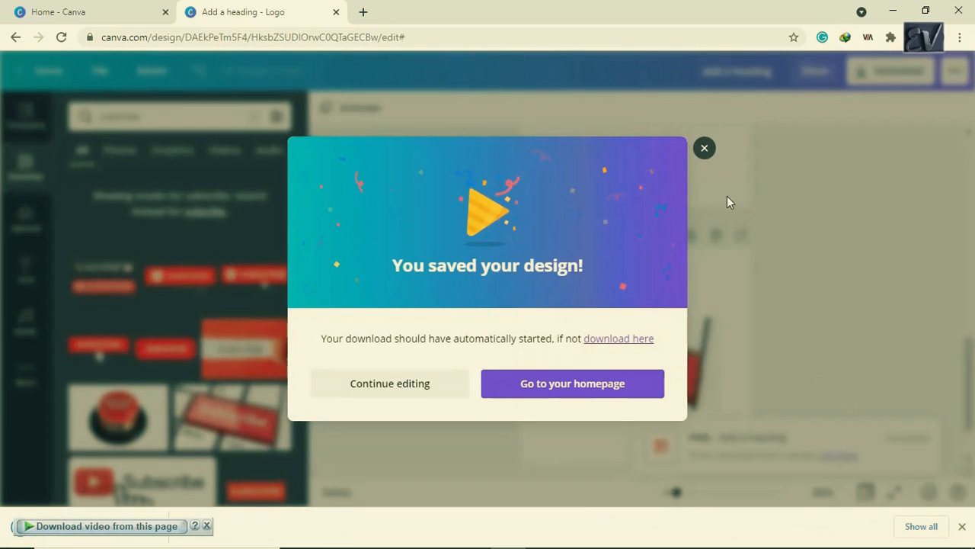
- Close the 'You saved your design!' message and open the downloaded 'Add a heading.png'
{"action": "left_click", "coordinate": [709, 146]}
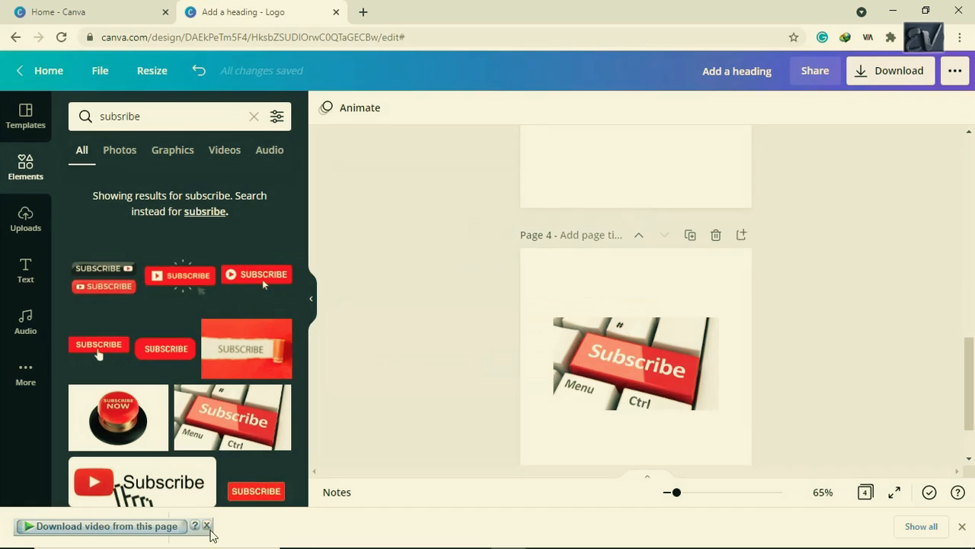
{"action": "left_click", "coordinate": [207, 527]}
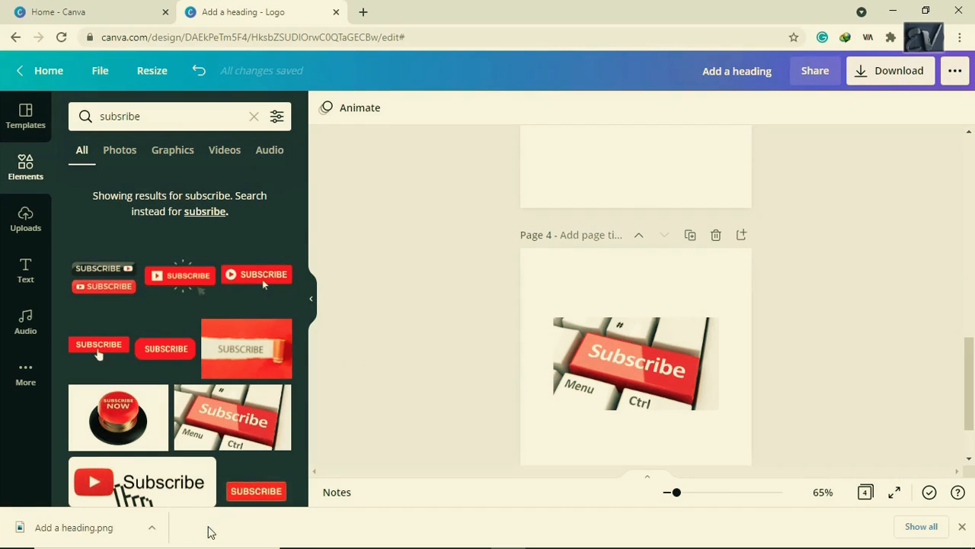
{"action": "left_click", "coordinate": [89, 525]}
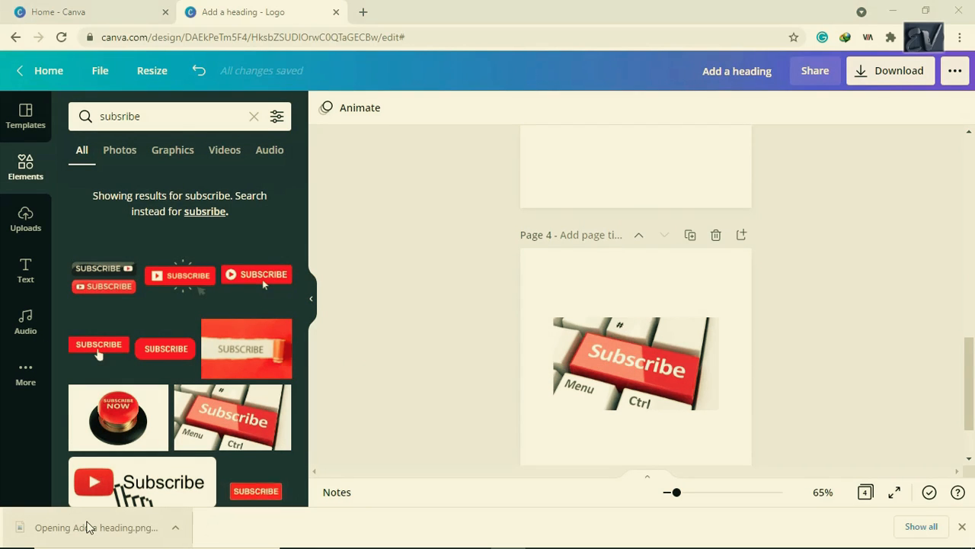